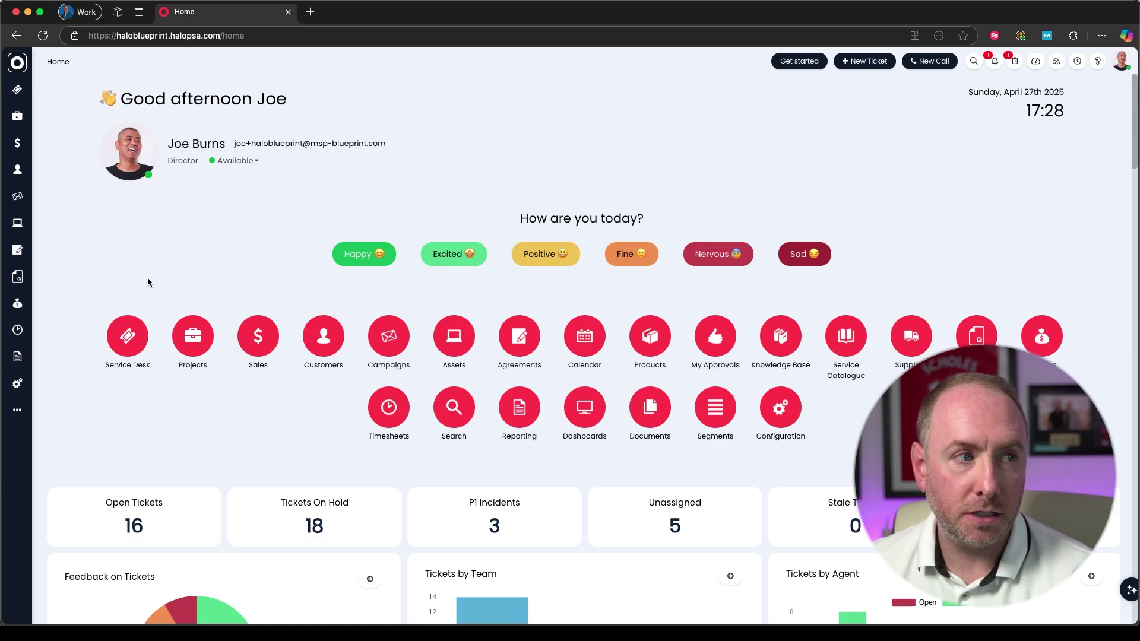
# Search the configuration features for "Custom" and open the list of custom integrations.
pyautogui.click(16, 386)
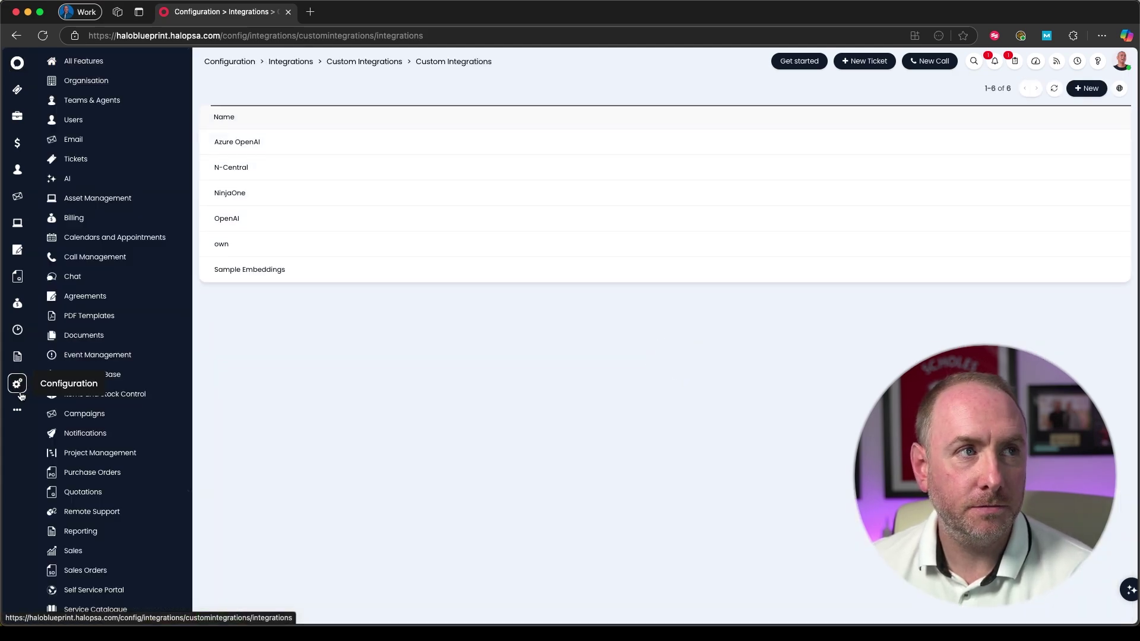
pyautogui.click(215, 62)
pyautogui.scroll(-3, 124, 387)
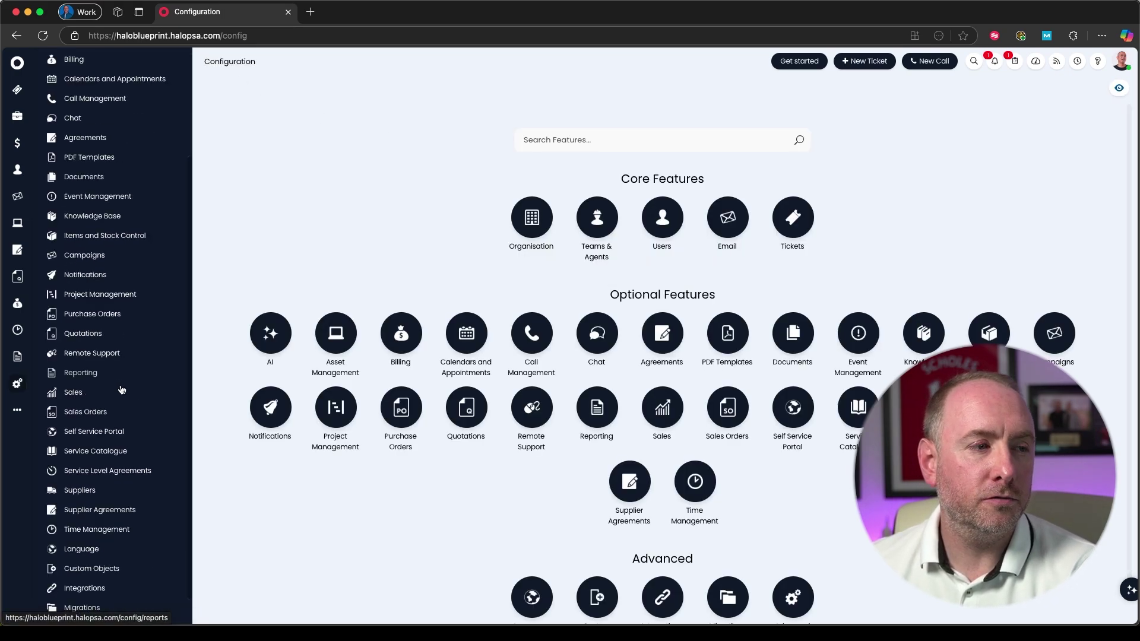
pyautogui.click(572, 140)
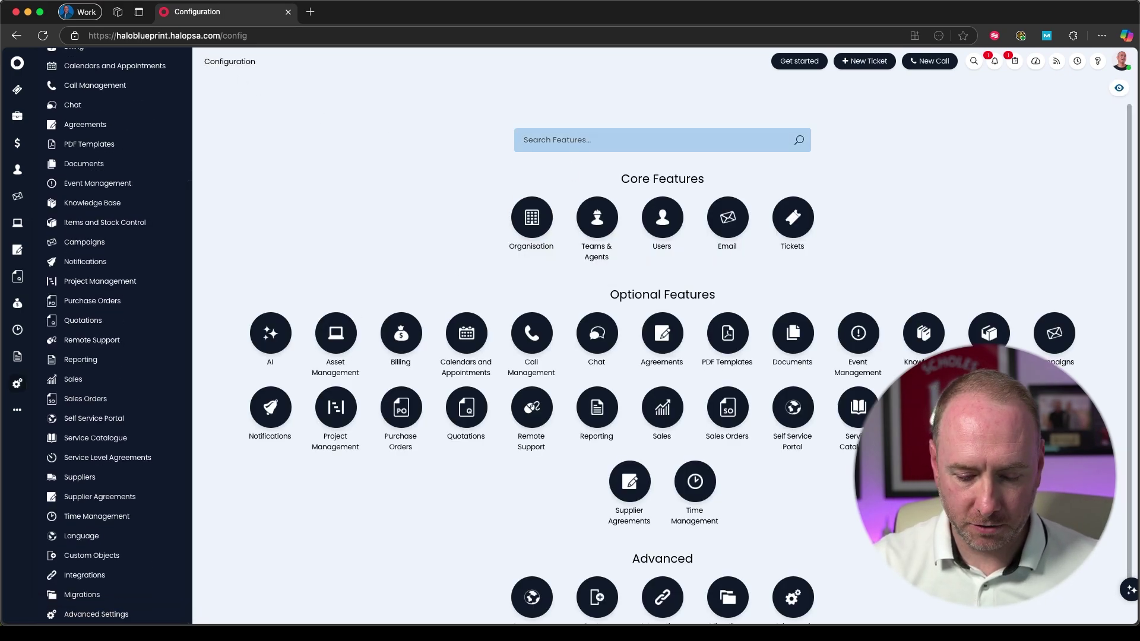
pyautogui.write('Custom')
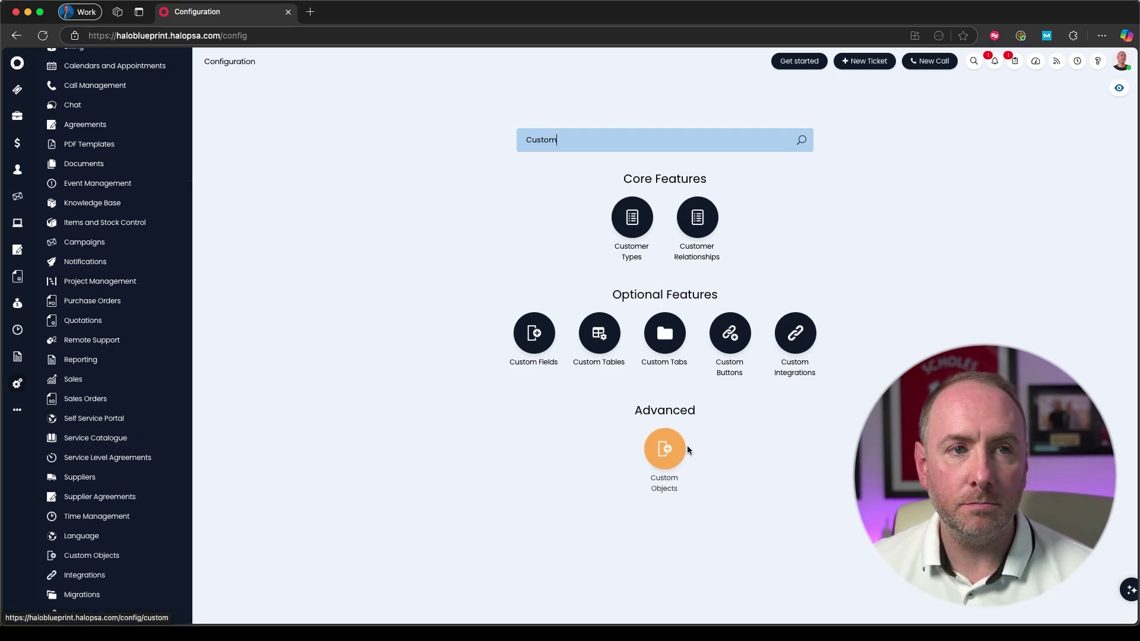
pyautogui.click(799, 333)
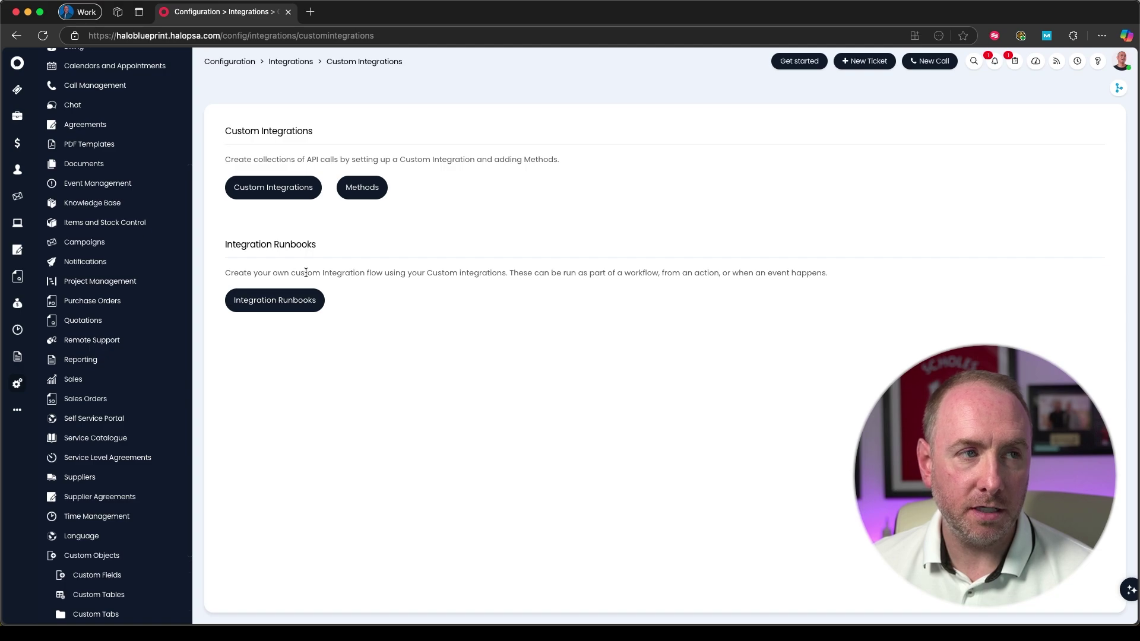
pyautogui.click(291, 189)
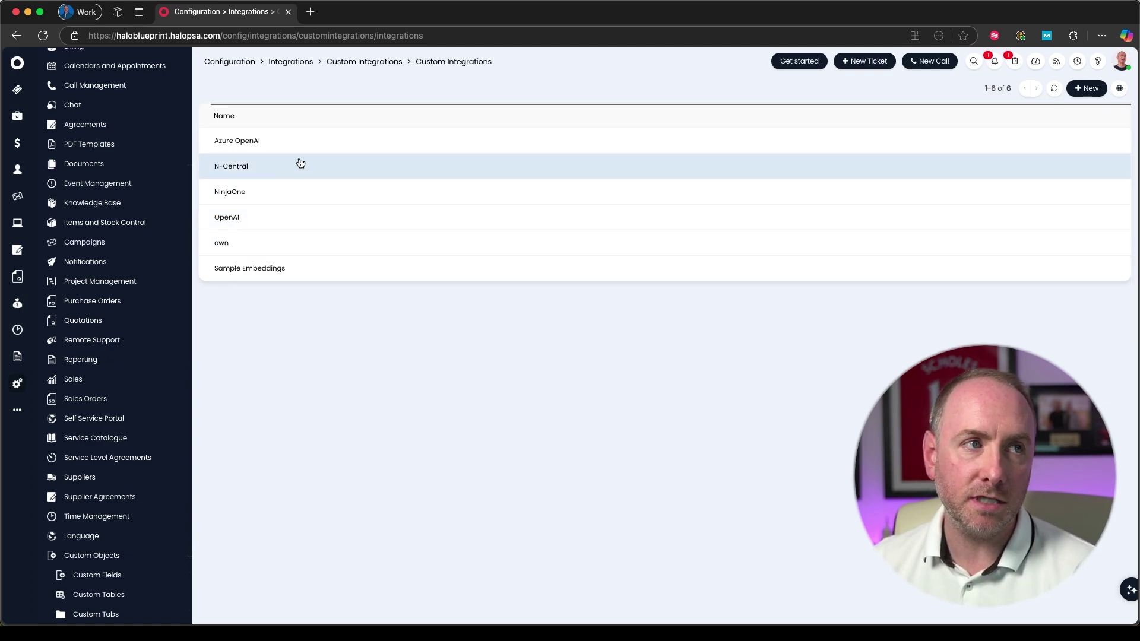
# Review the details of the "own" integration and the methods of the OpenAI integration.
pyautogui.click(258, 248)
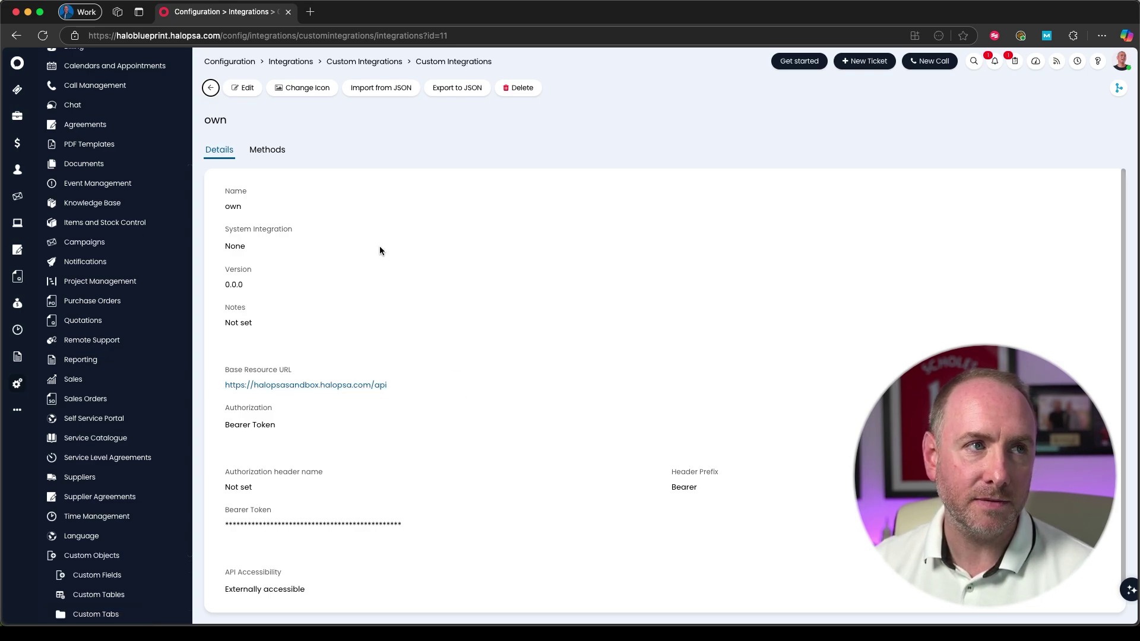
pyautogui.click(211, 88)
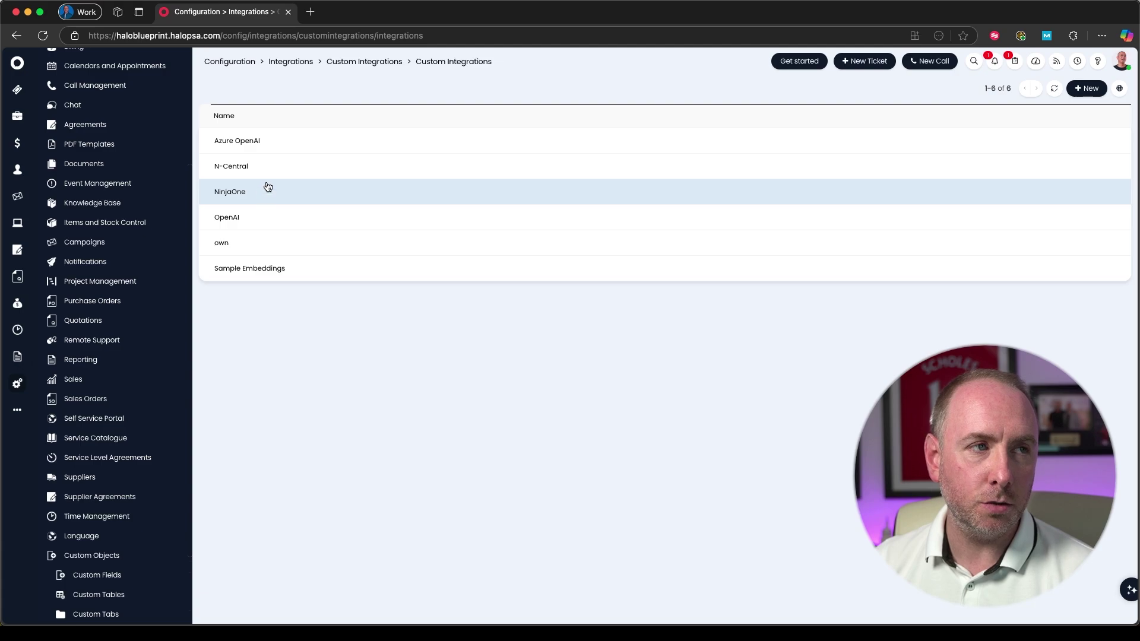
pyautogui.click(250, 221)
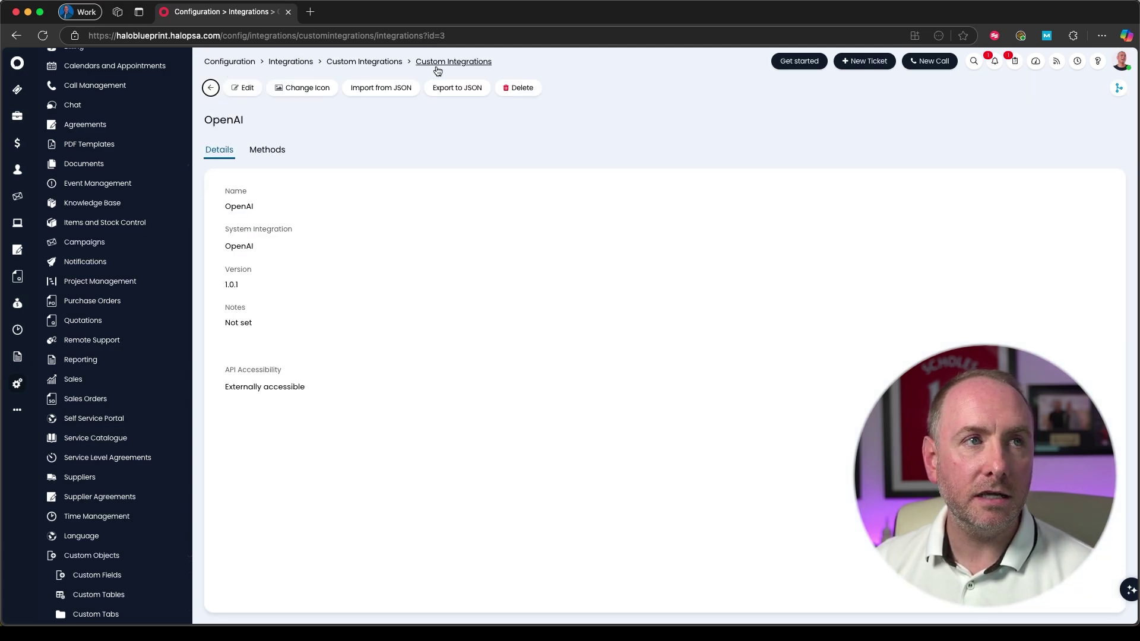
pyautogui.click(270, 156)
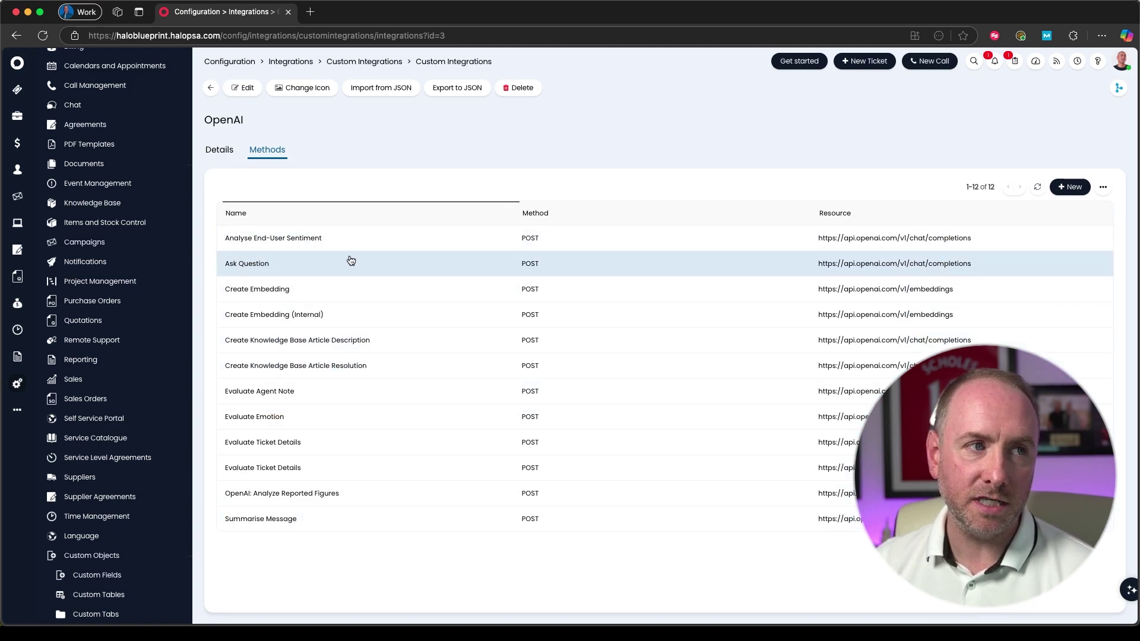
pyautogui.click(210, 91)
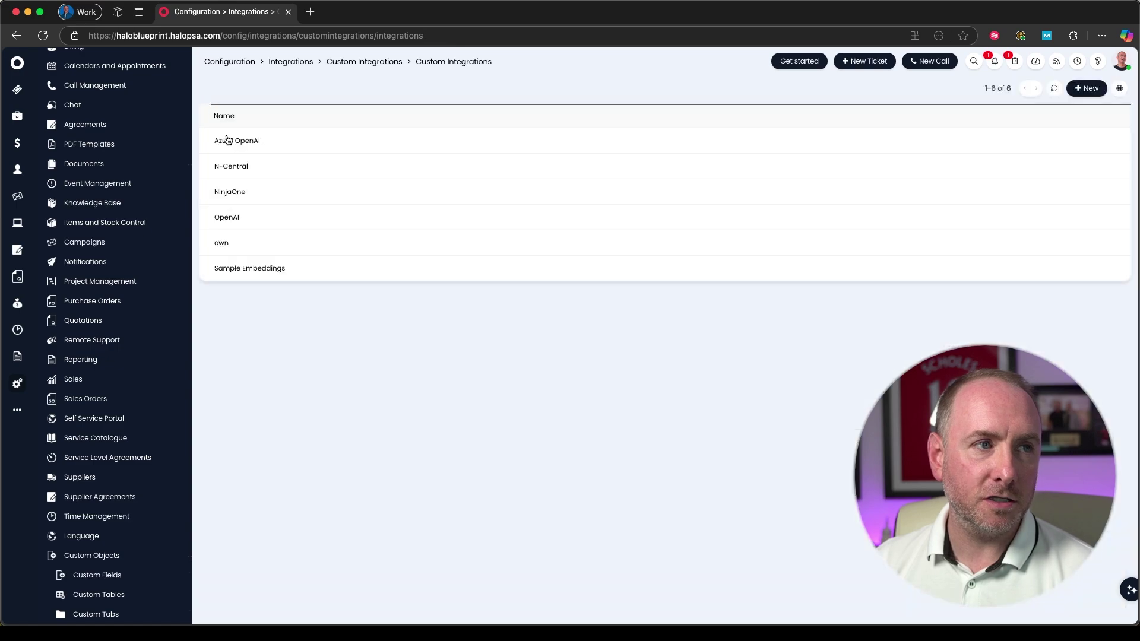
# Review the methods defined in the N-Central integration and return to the custom integrations list.
pyautogui.click(279, 169)
pyautogui.click(268, 156)
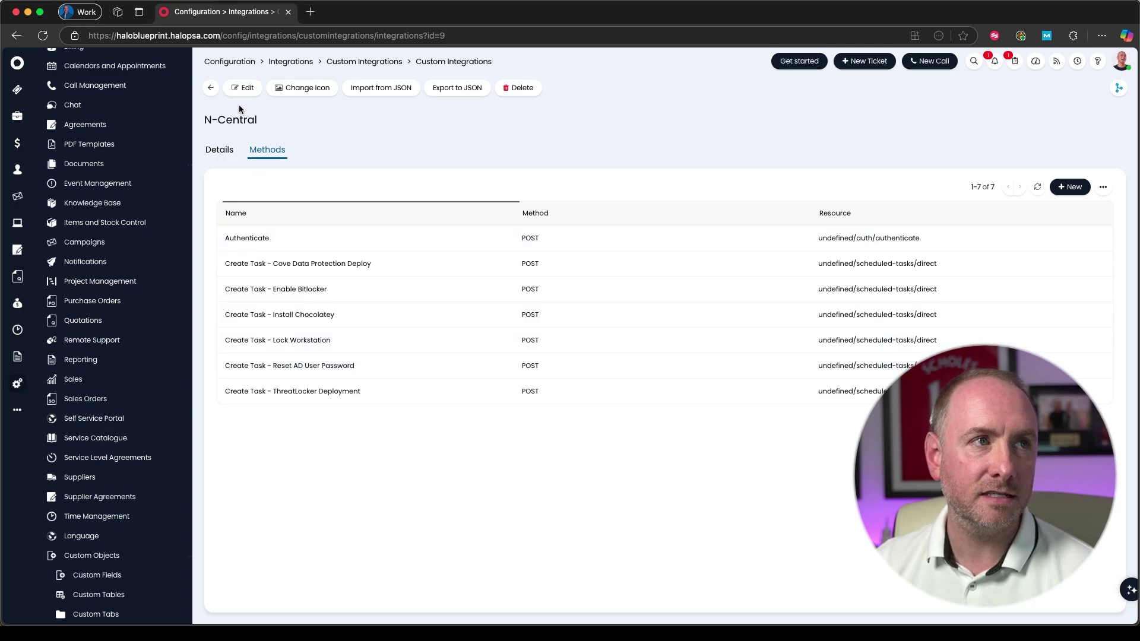
pyautogui.click(210, 89)
# Examine the NinjaOne integration's methods and its OAuth 2.0 authorization details, ending on its methods list.
pyautogui.click(262, 197)
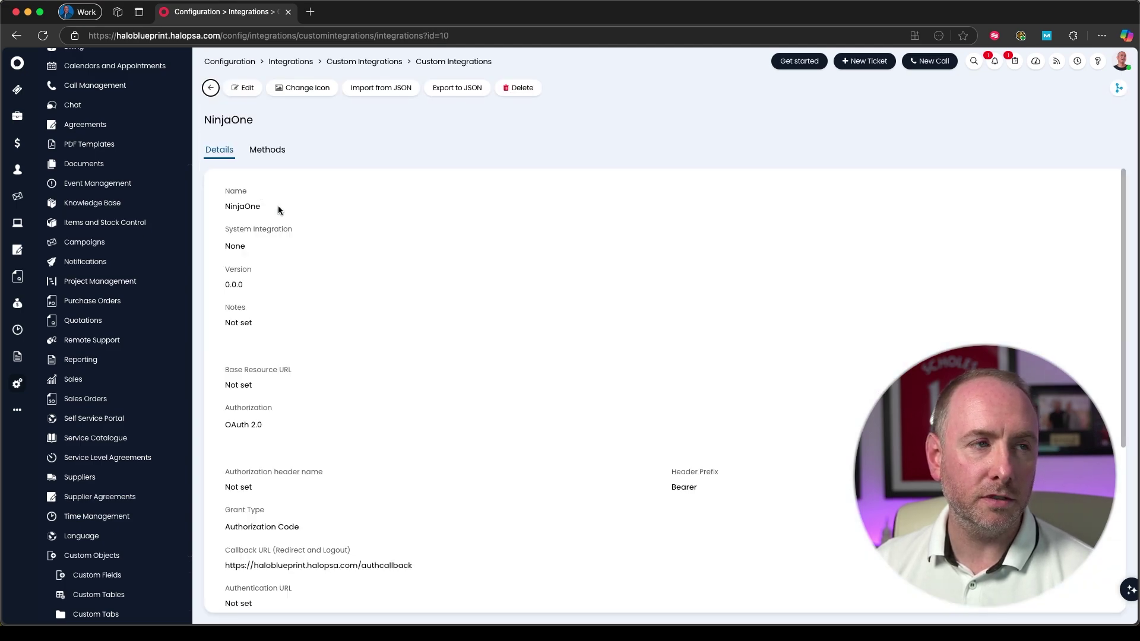
pyautogui.click(267, 156)
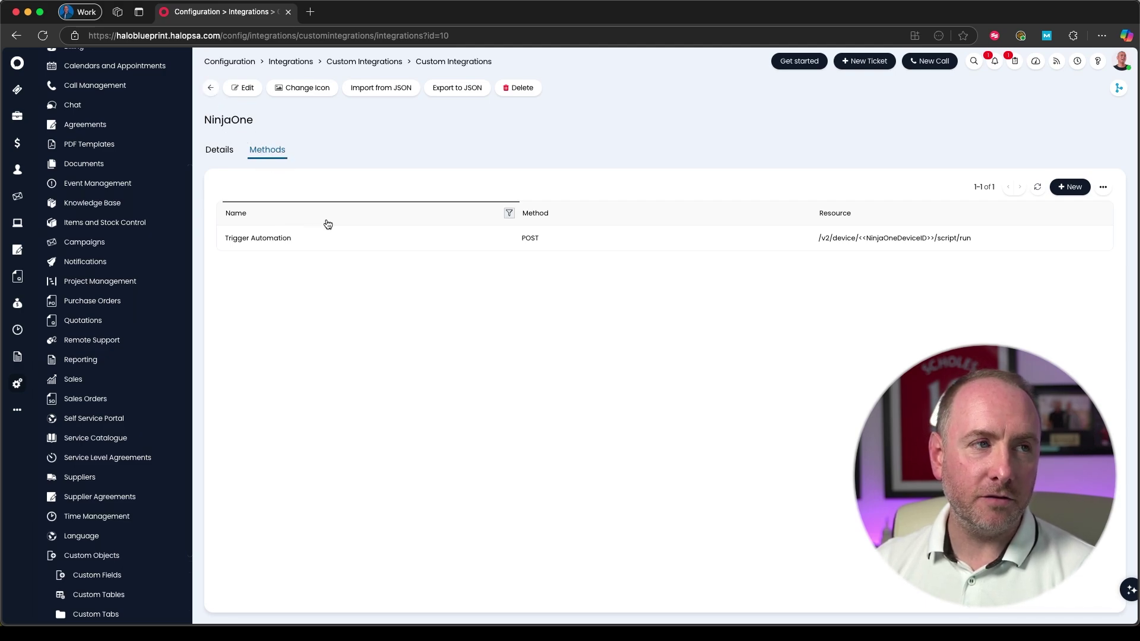
pyautogui.click(218, 152)
pyautogui.scroll(-5, 356, 463)
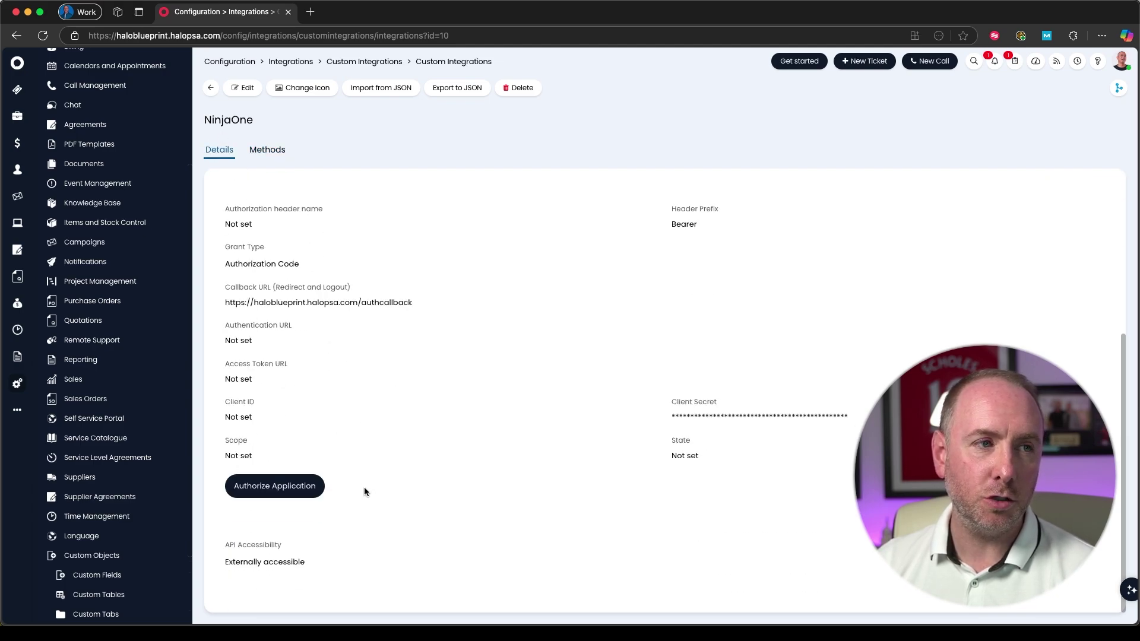
pyautogui.scroll(5, 365, 487)
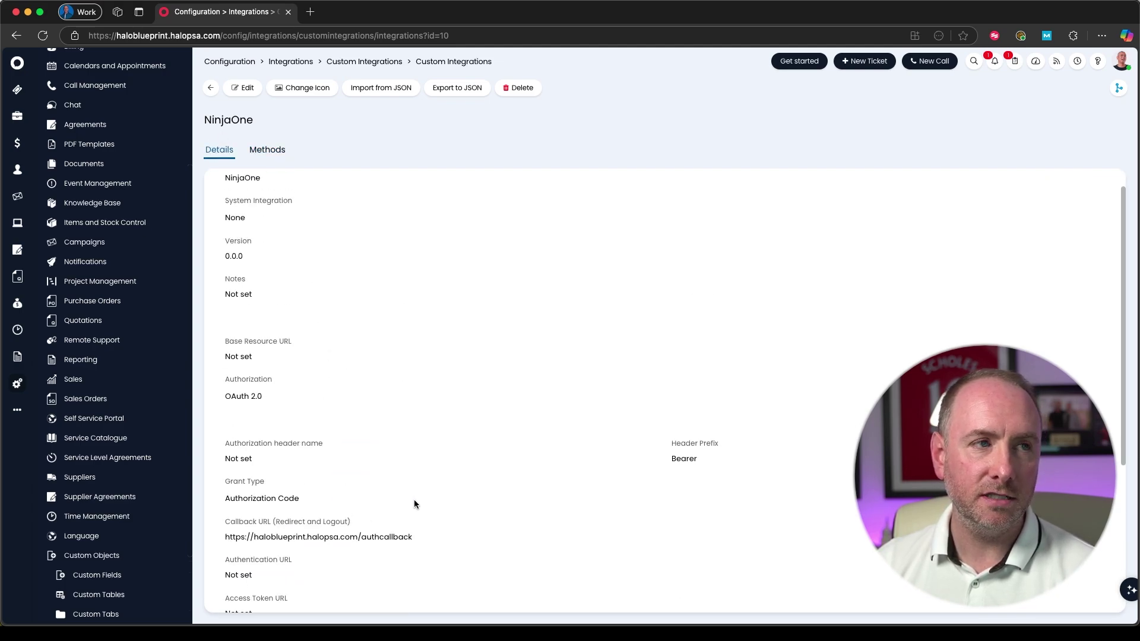
pyautogui.scroll(1, 400, 473)
pyautogui.click(267, 149)
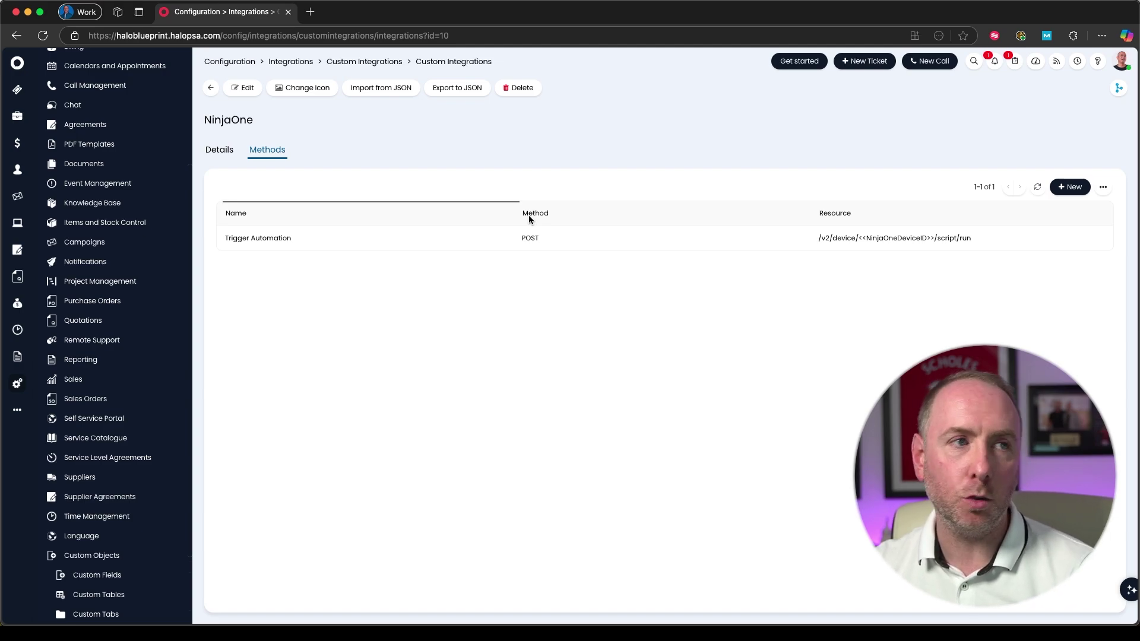
# Start a new method for the NinjaOne integration and review its integration and HTTP request type options.
pyautogui.click(1071, 188)
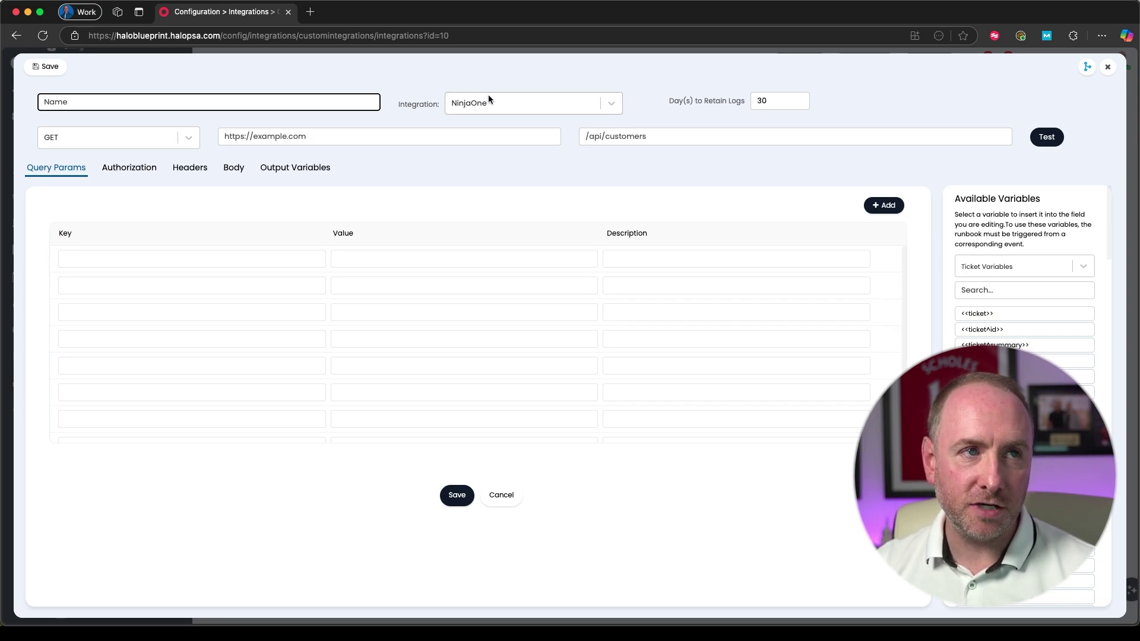
pyautogui.click(523, 103)
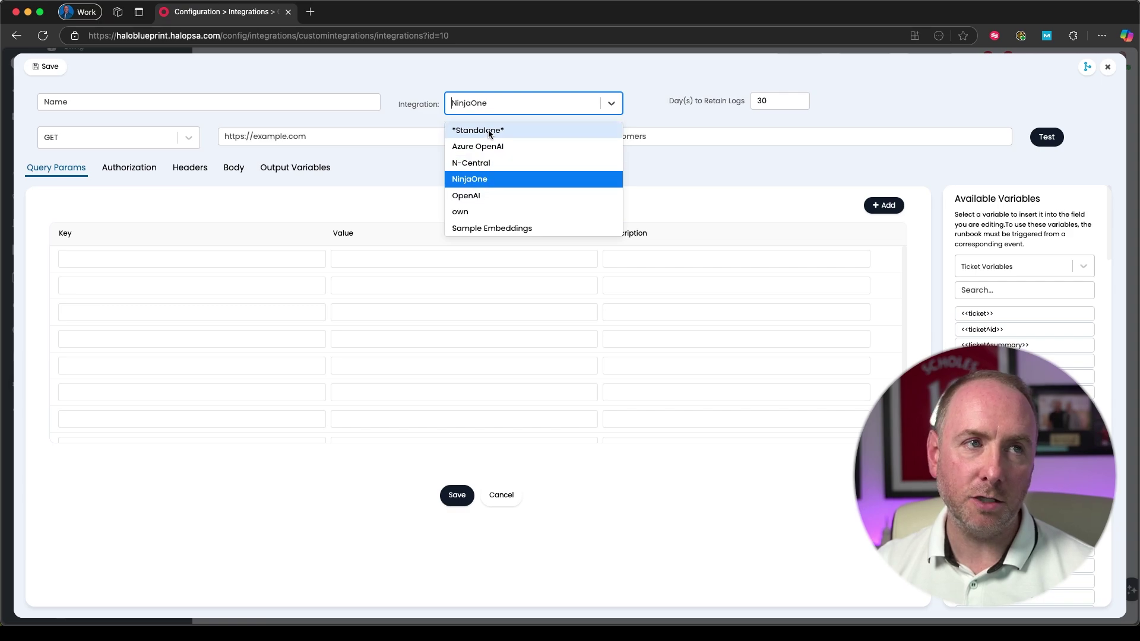
pyautogui.click(373, 212)
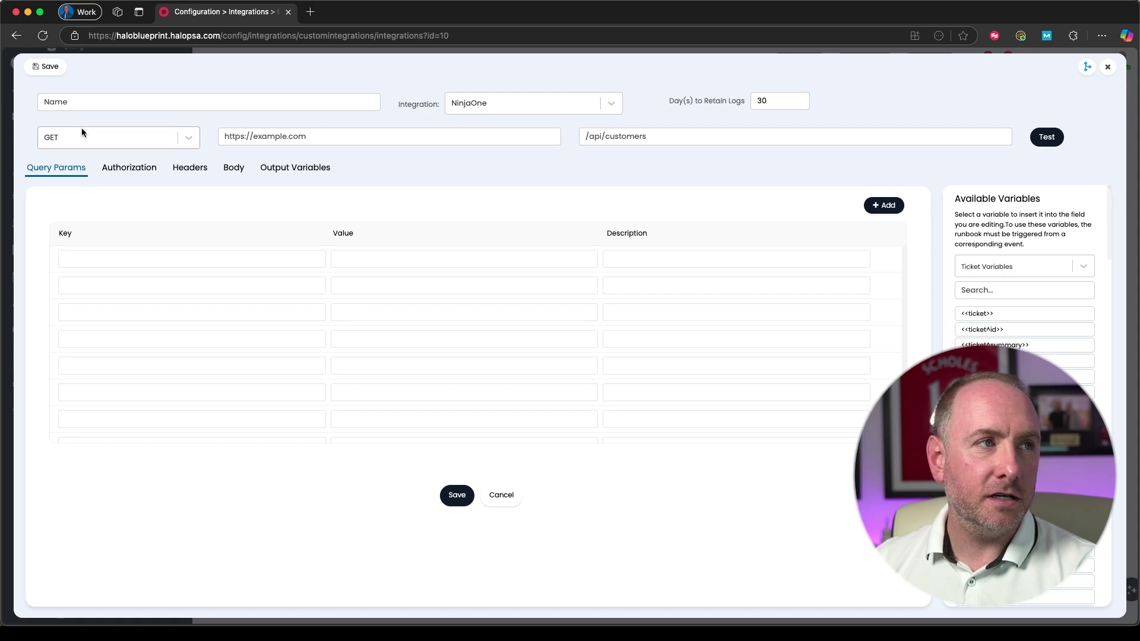
pyautogui.click(100, 142)
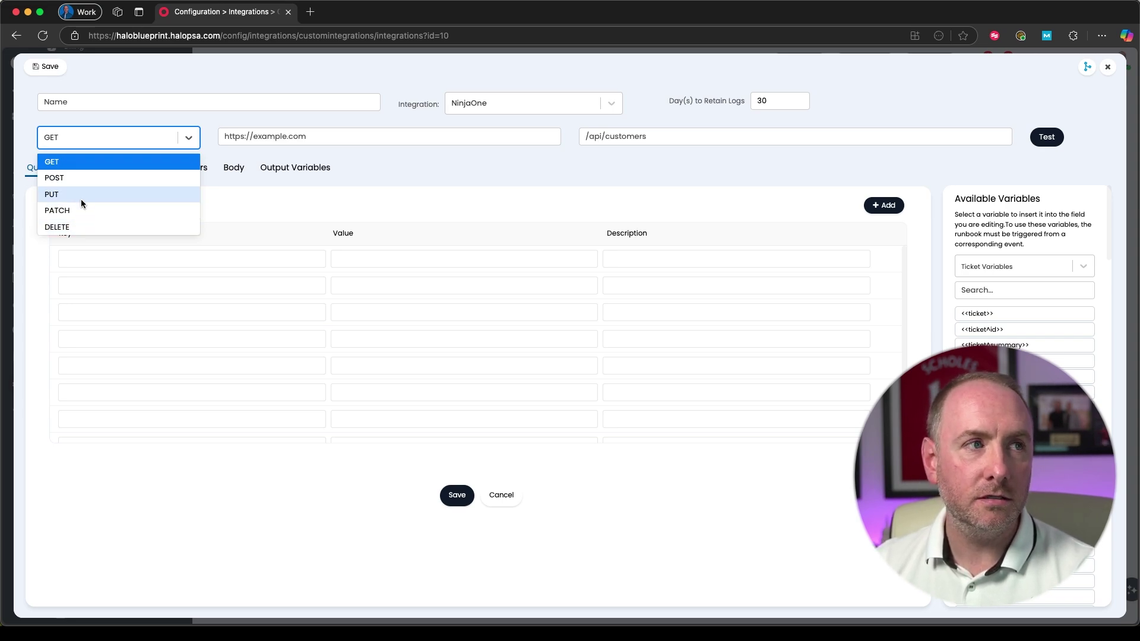
pyautogui.click(147, 141)
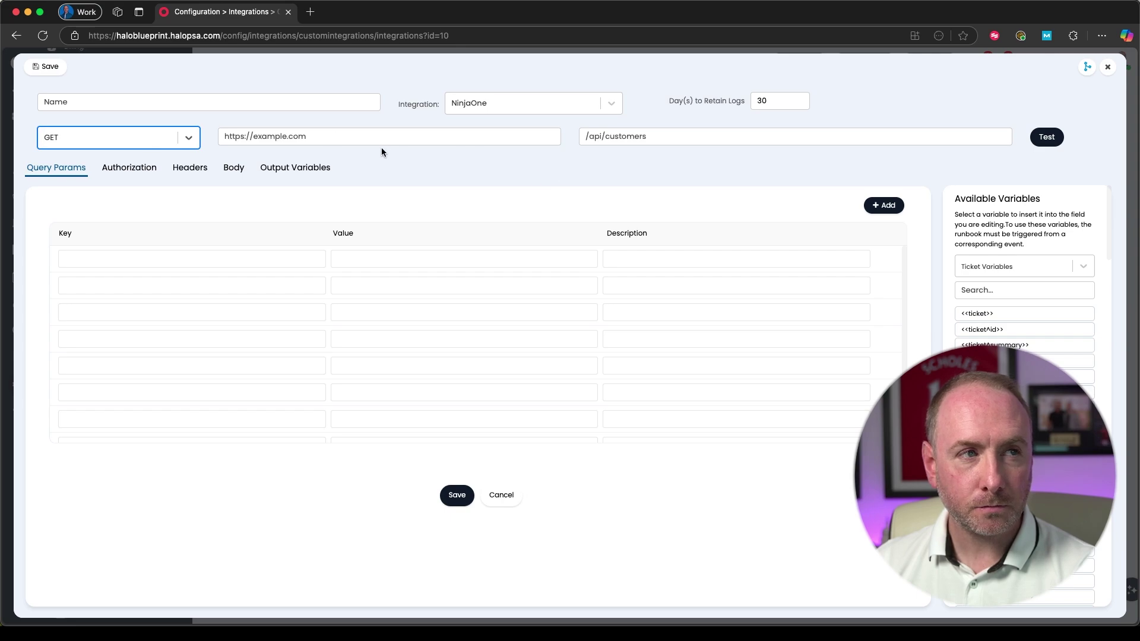
pyautogui.click(251, 140)
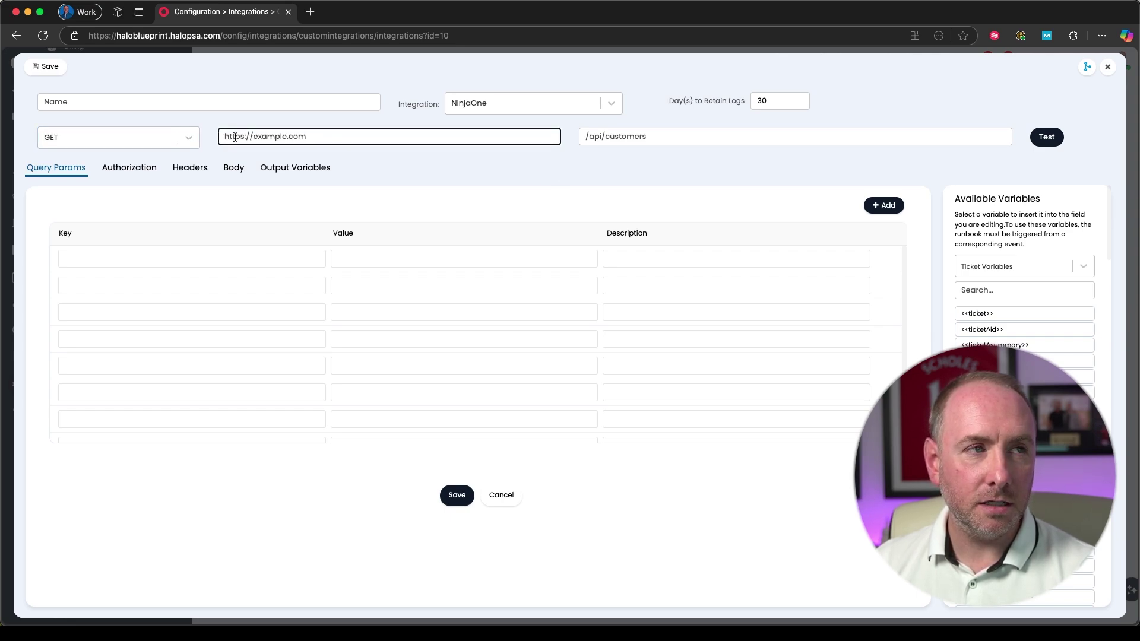
# Assign the new method to the "own" integration and check its base URL and endpoint path.
pyautogui.click(475, 104)
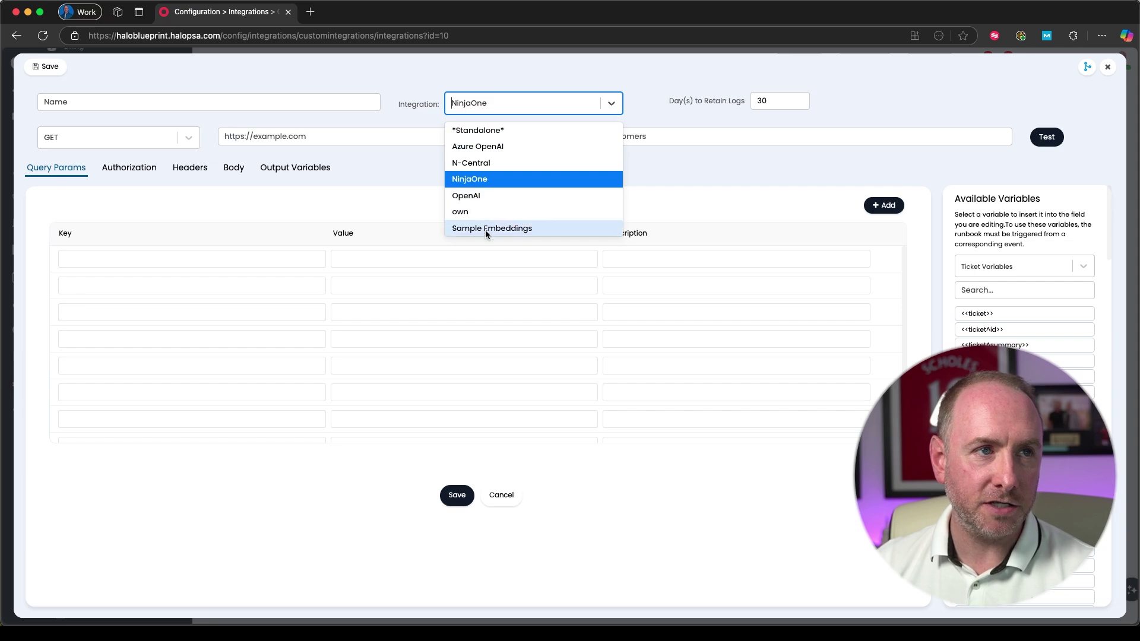
pyautogui.click(480, 211)
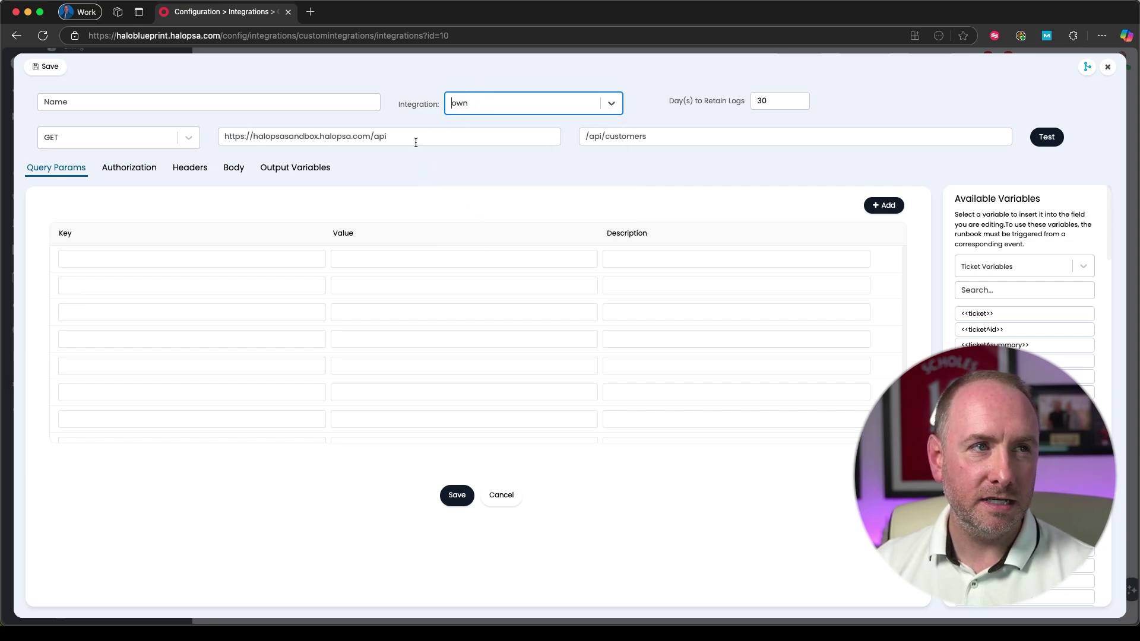
pyautogui.moveTo(416, 143); pyautogui.dragTo(186, 128)
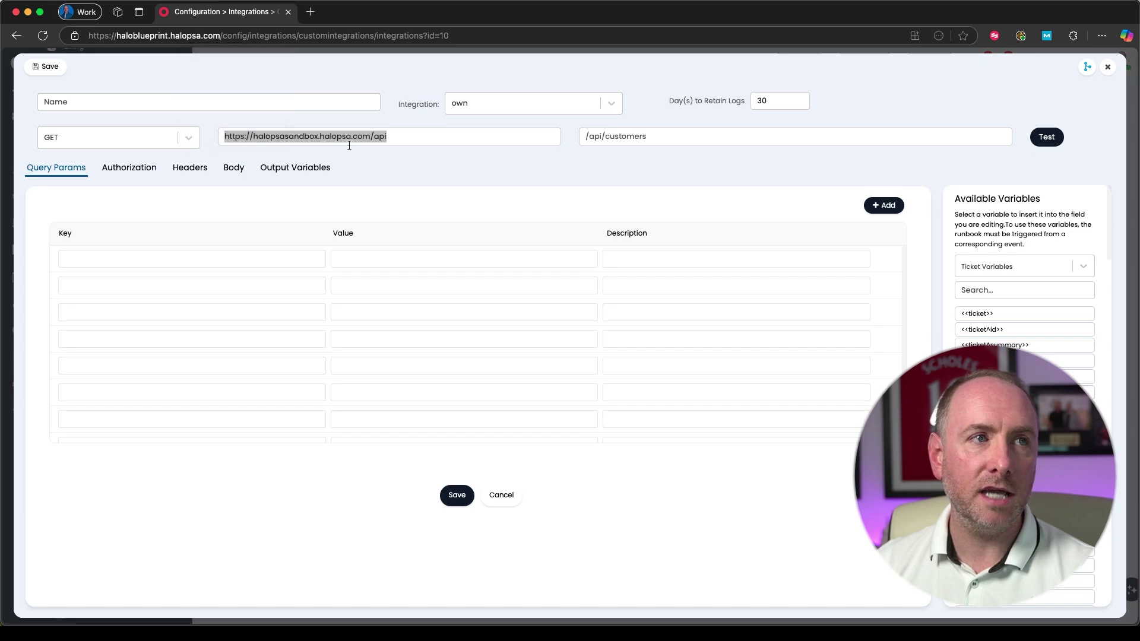
pyautogui.click(394, 138)
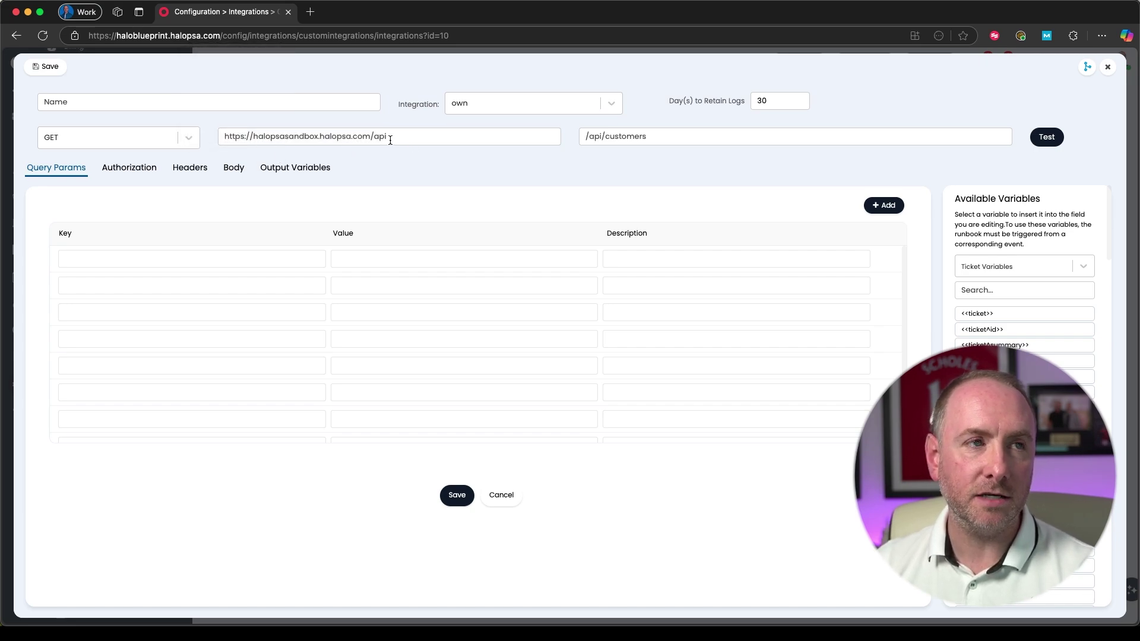
pyautogui.click(652, 136)
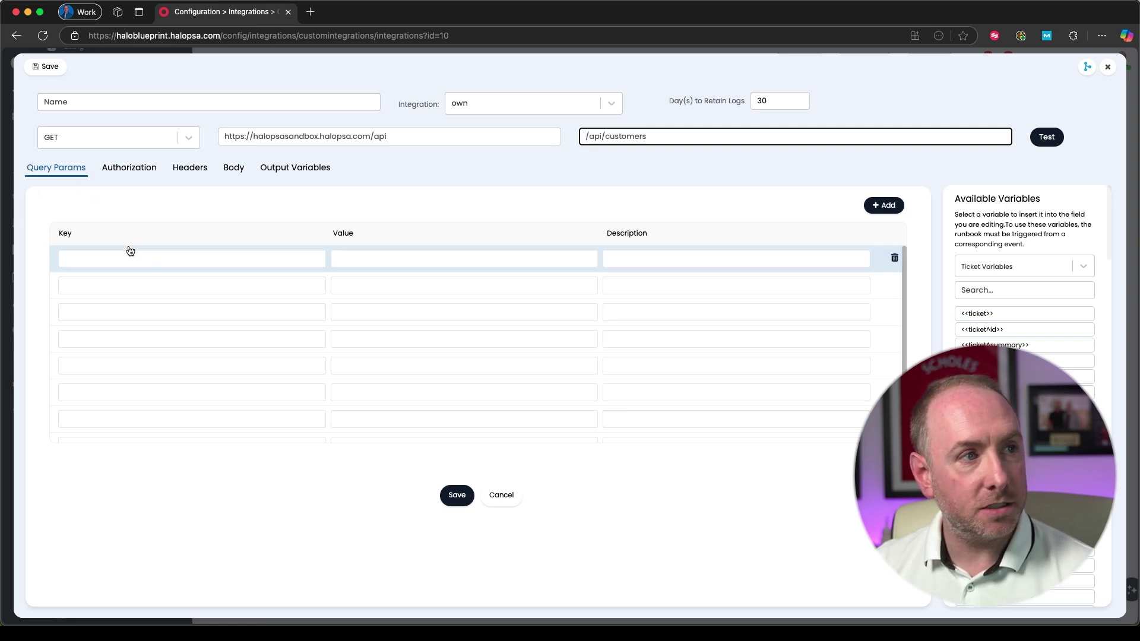
# Try None as the method's authorization, and restore it to Inherit from integration settings.
pyautogui.click(148, 171)
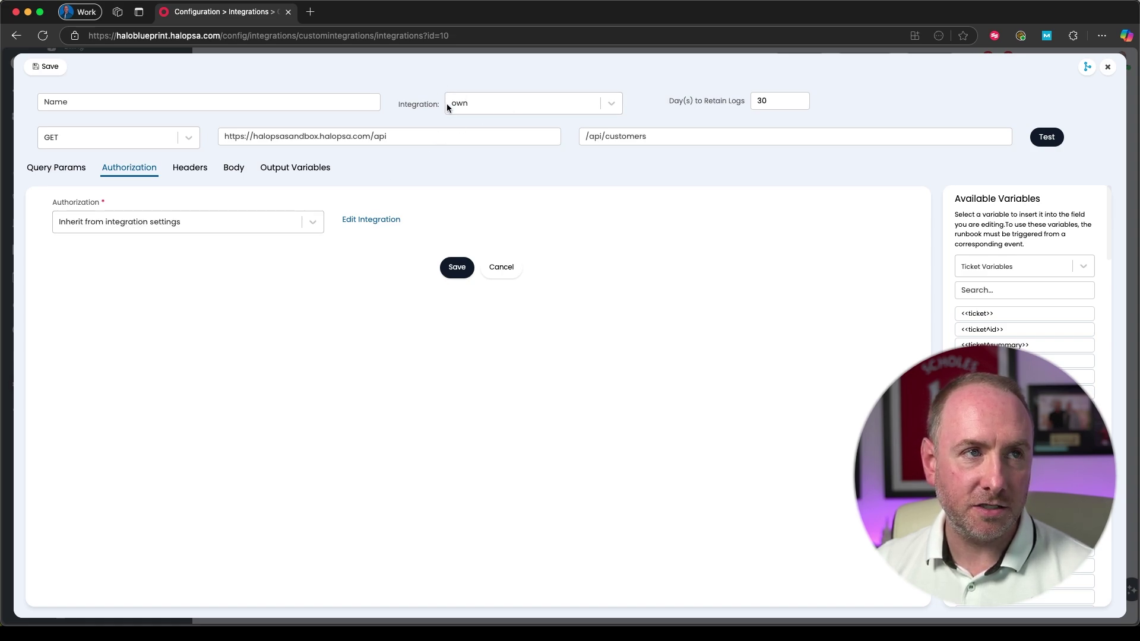
pyautogui.click(487, 103)
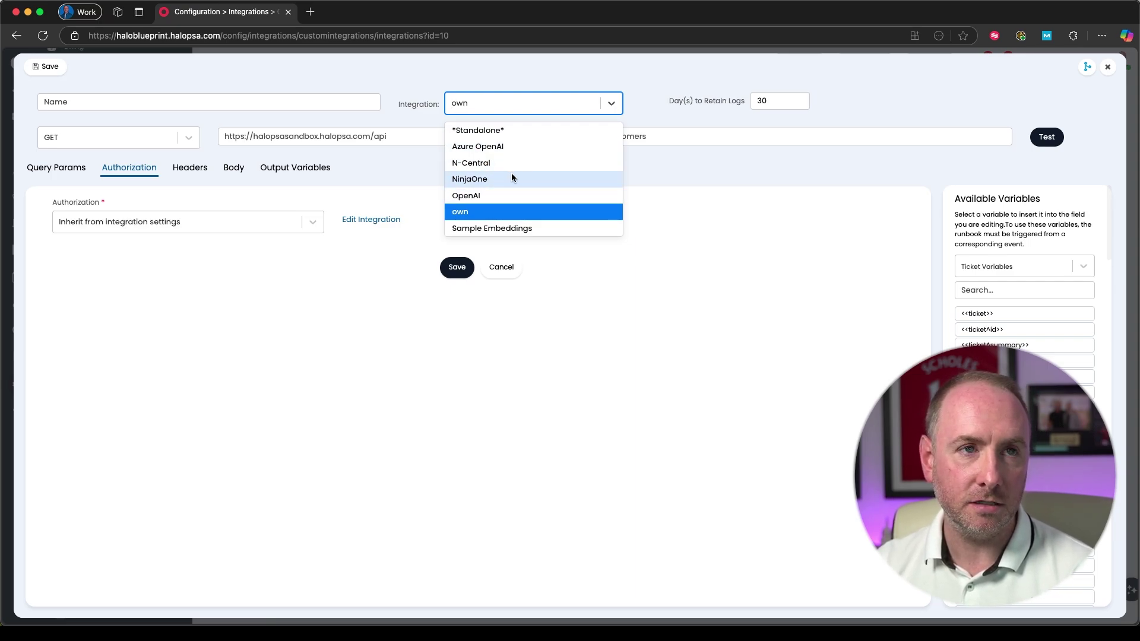
pyautogui.click(335, 269)
pyautogui.click(288, 223)
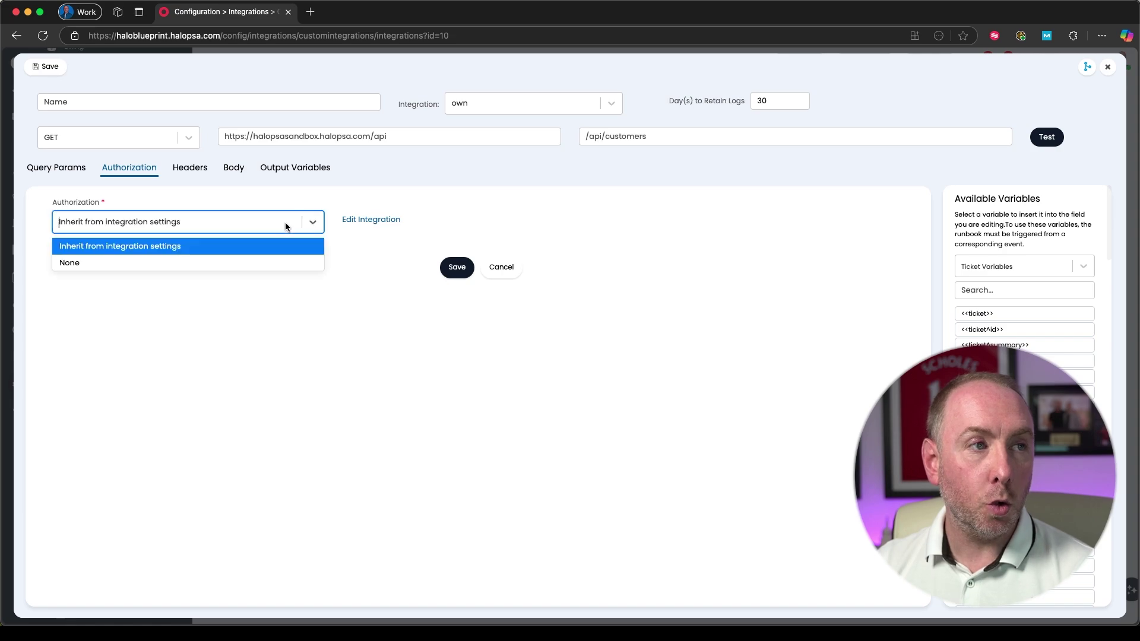
pyautogui.click(70, 263)
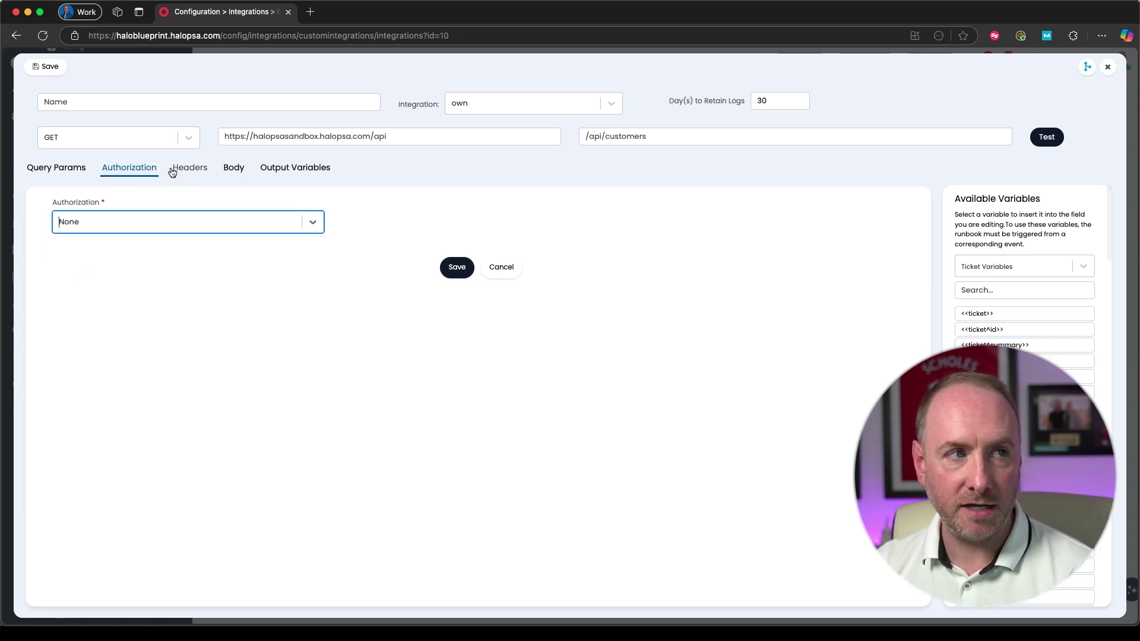
pyautogui.click(188, 217)
pyautogui.click(138, 241)
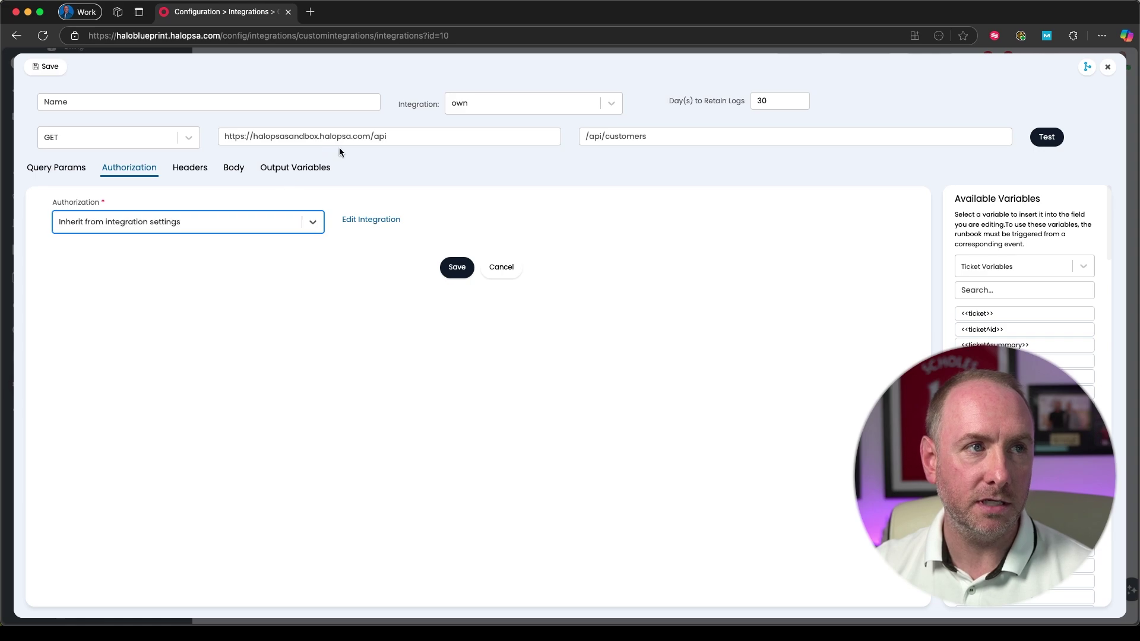
# Check the new method's header entries and request body settings.
pyautogui.click(192, 173)
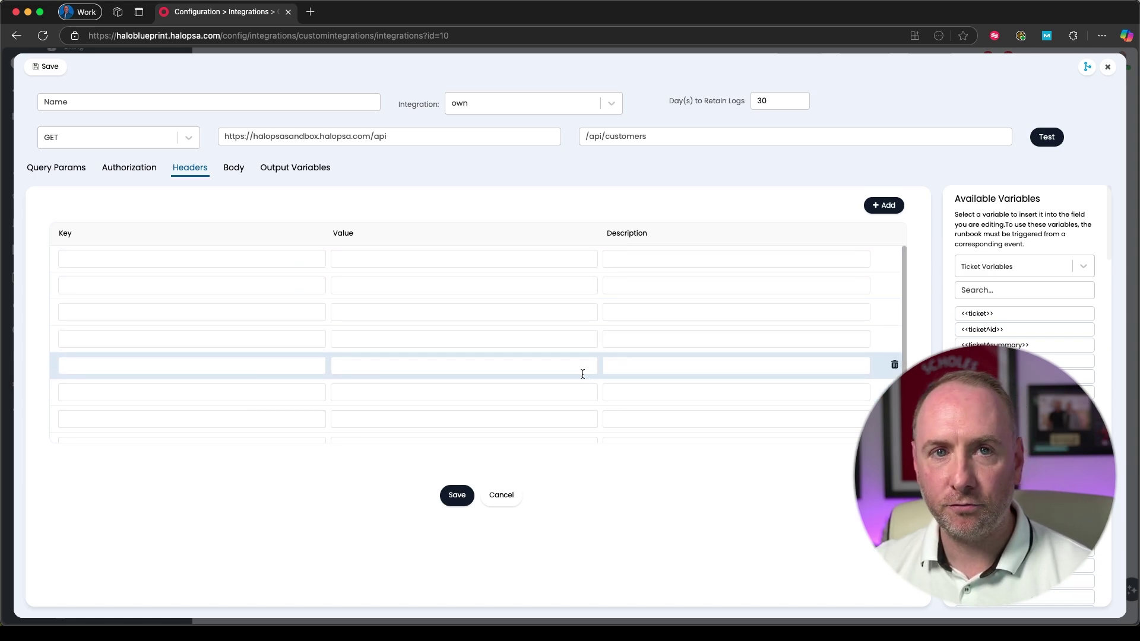
pyautogui.click(235, 170)
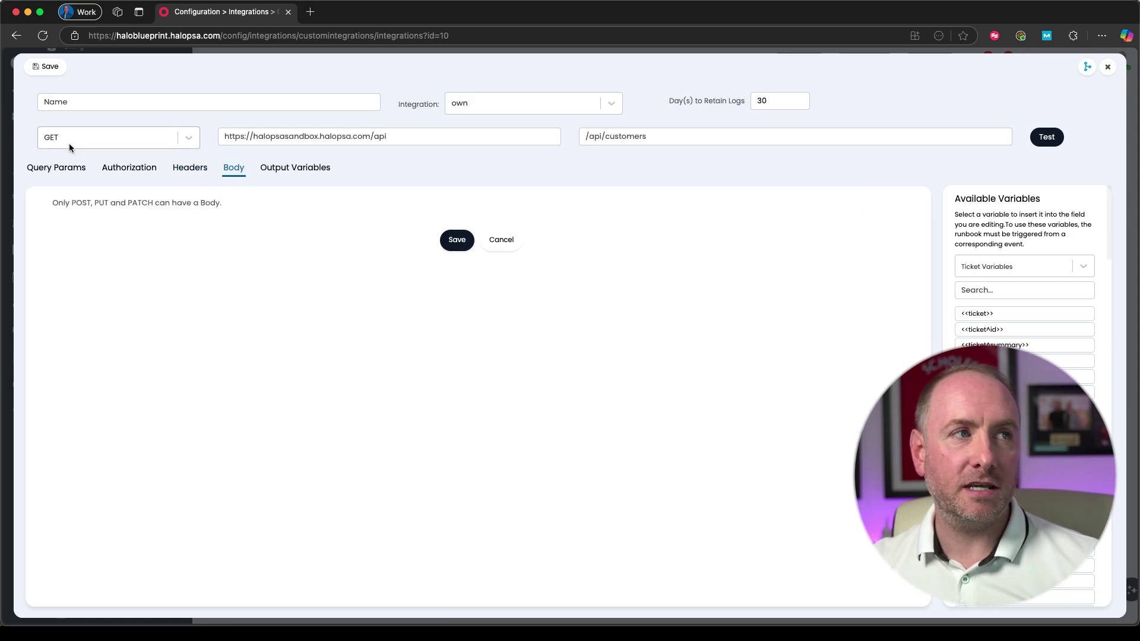
# Try POST as the method's request type with a JSON body, and restore the type to GET.
pyautogui.click(99, 140)
pyautogui.click(81, 181)
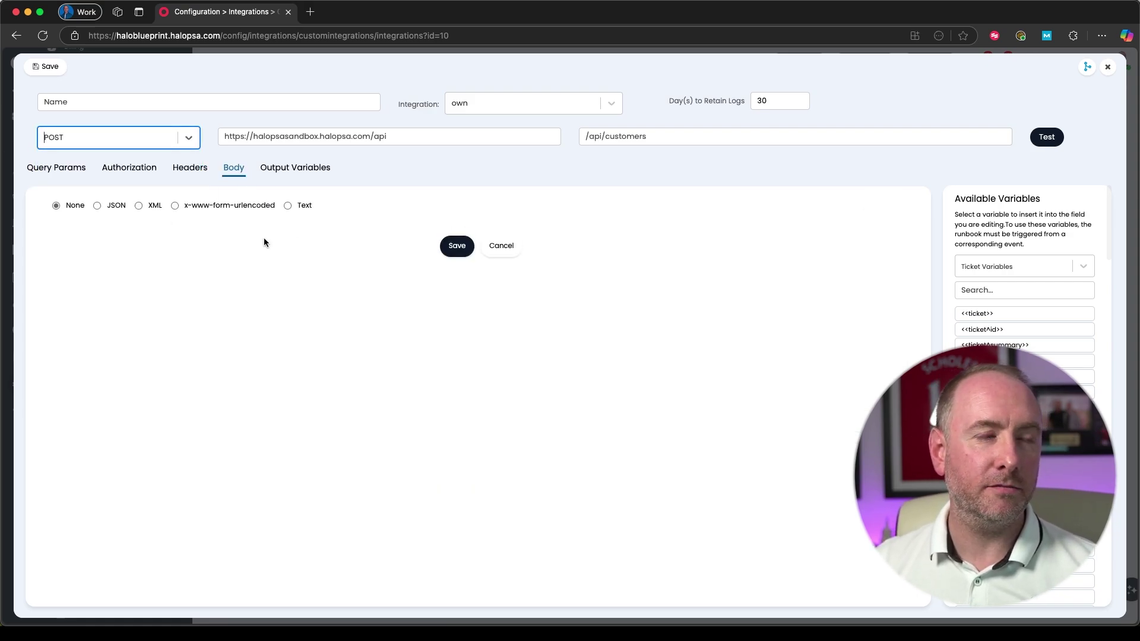
pyautogui.click(98, 206)
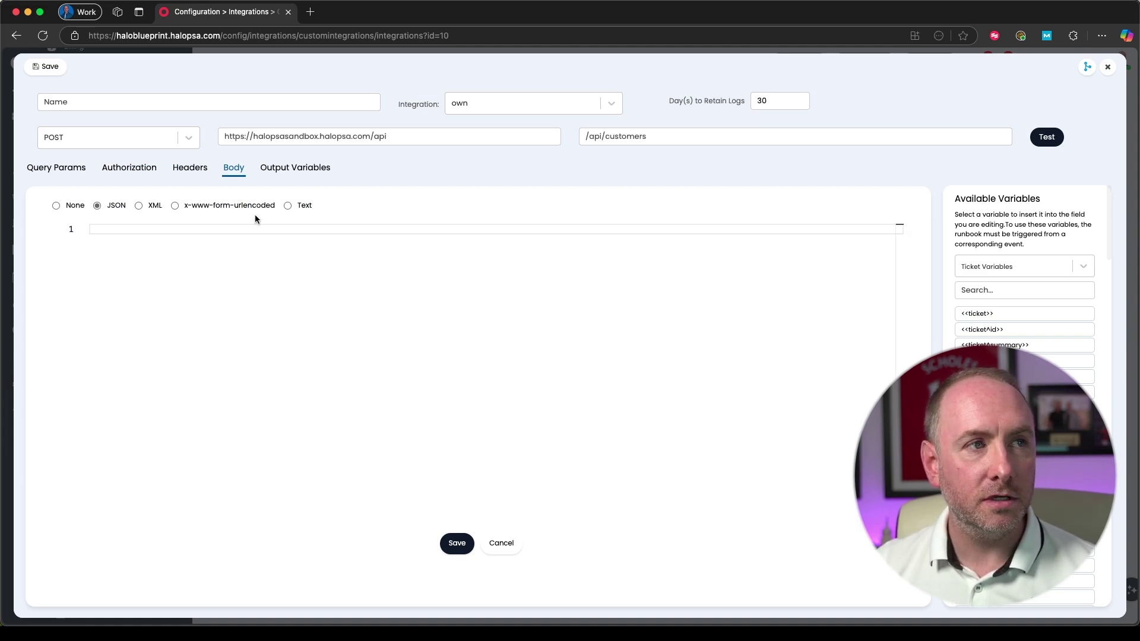
pyautogui.click(90, 140)
pyautogui.click(61, 162)
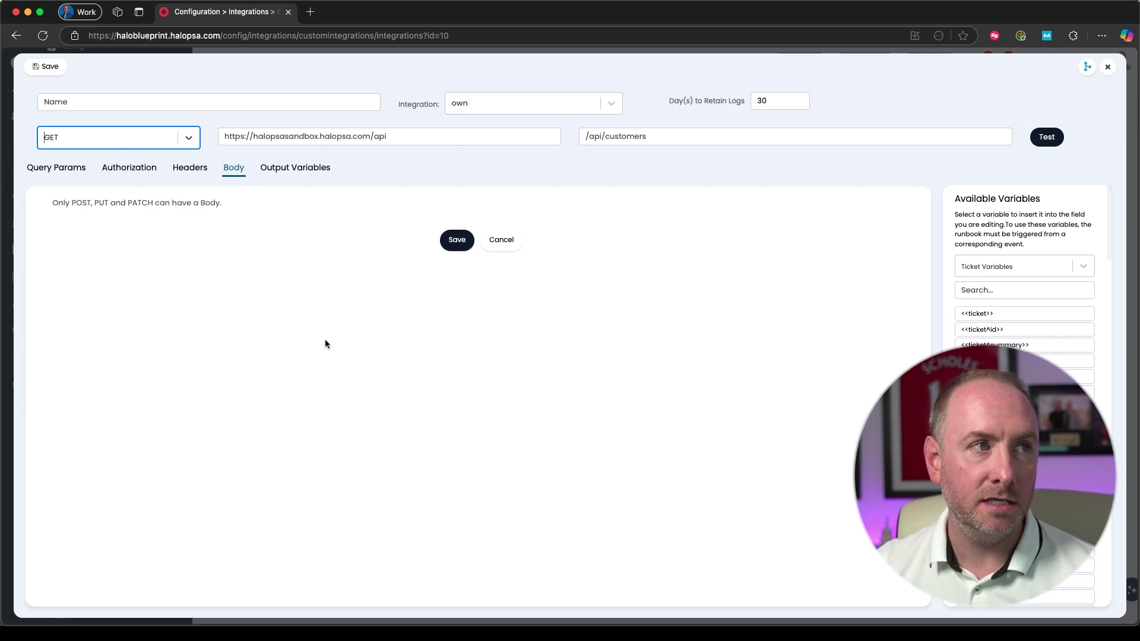
# Check the method's output variables settings and look through the available ticket variables.
pyautogui.click(298, 173)
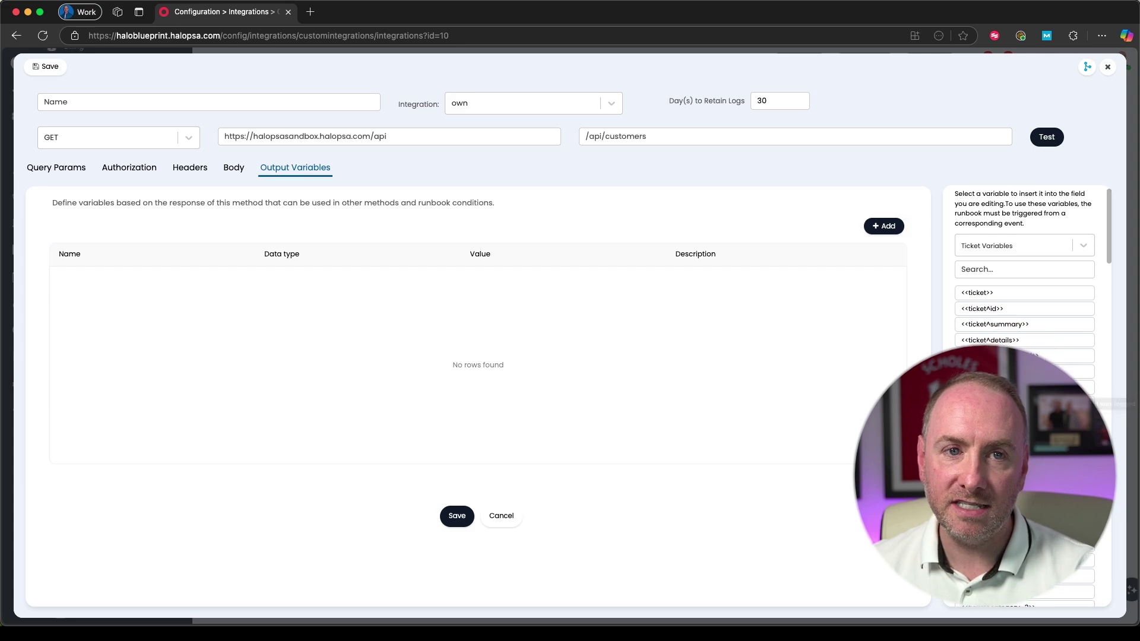
pyautogui.scroll(-1, 1025, 404)
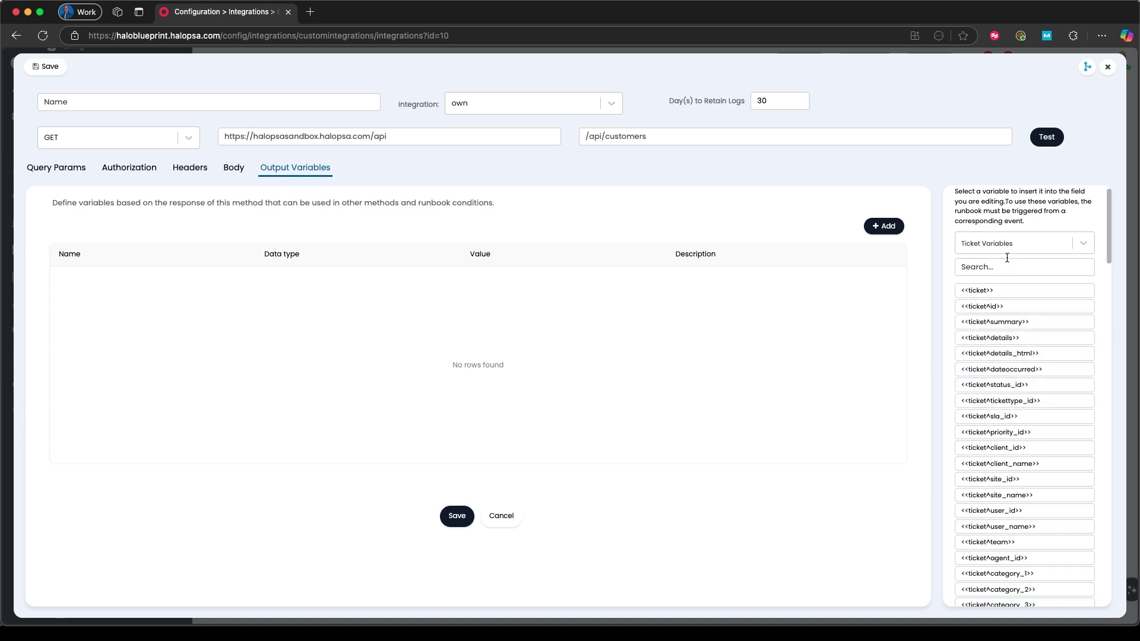
pyautogui.scroll(-1, 1019, 416)
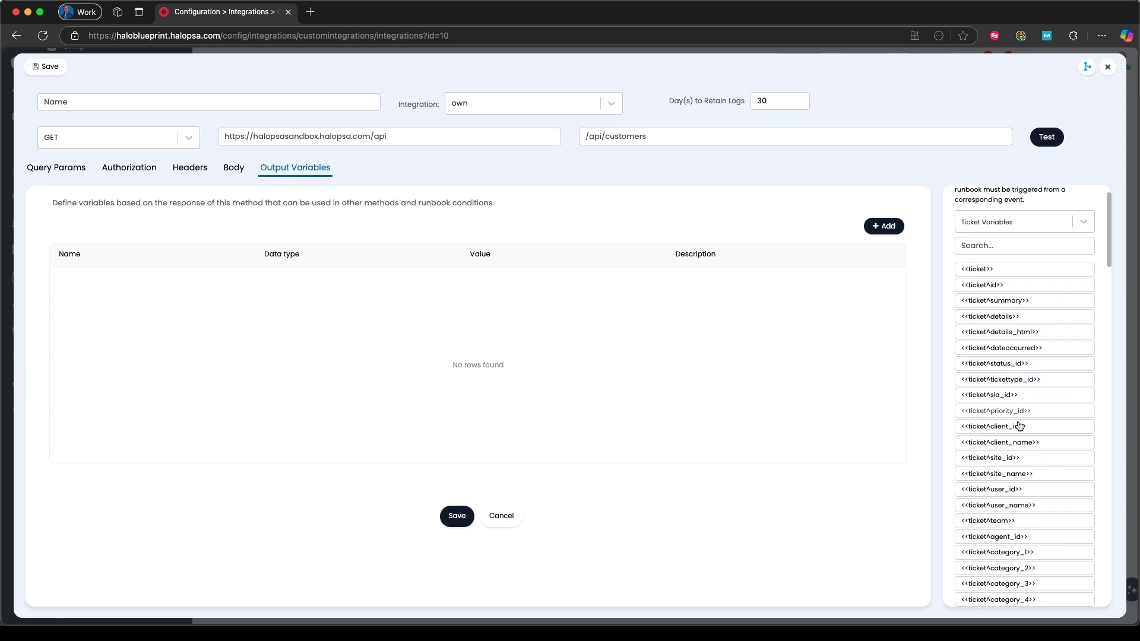
pyautogui.scroll(-5, 1019, 425)
pyautogui.scroll(10, 1009, 451)
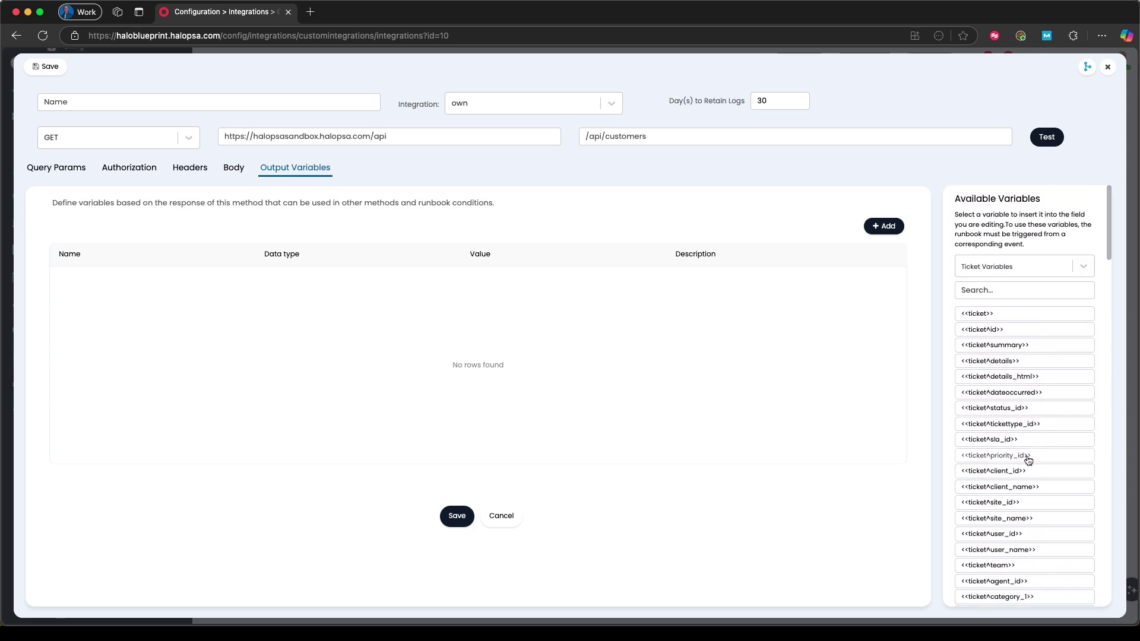
# Search the available ticket variables for "email" and "user", and clear the search.
pyautogui.click(999, 288)
pyautogui.write('email')
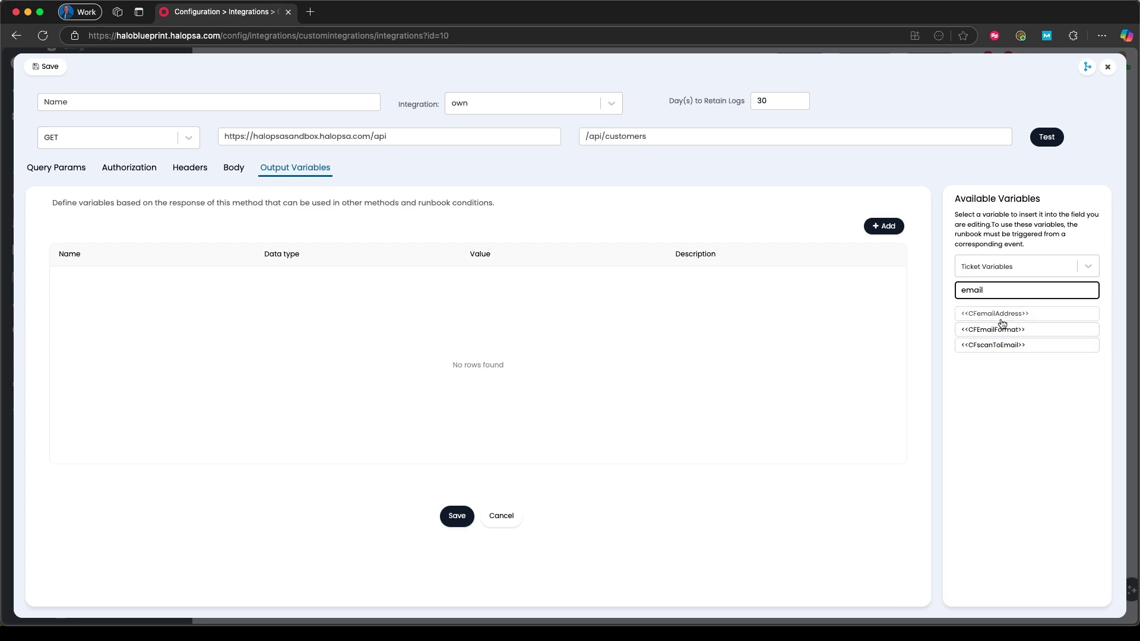
pyautogui.moveTo(992, 290); pyautogui.dragTo(943, 283)
pyautogui.write('user')
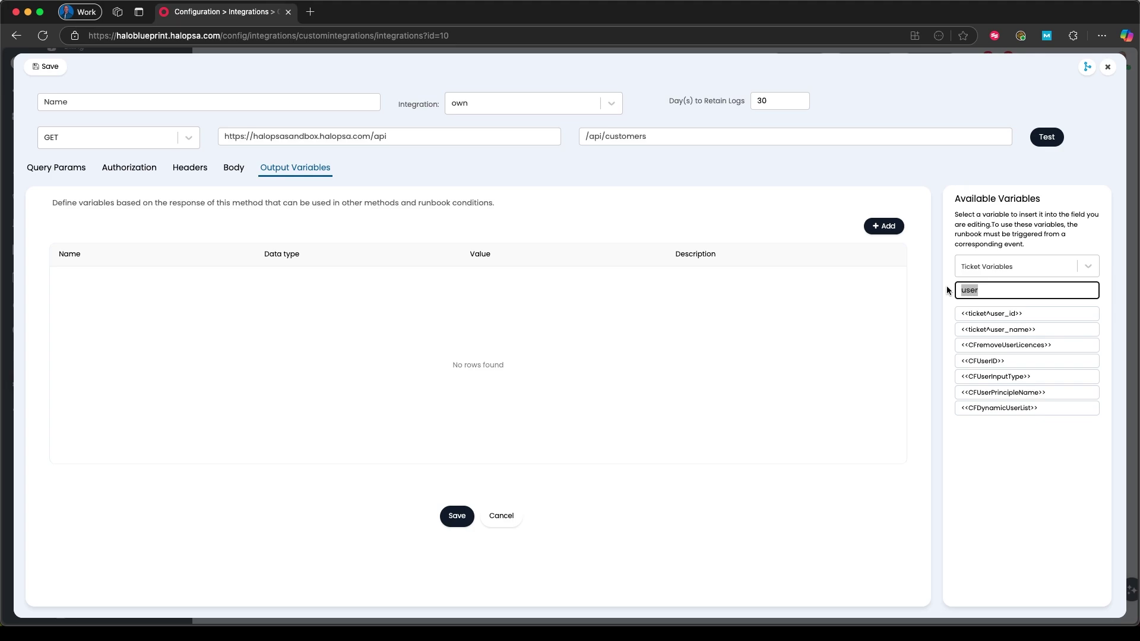
pyautogui.press('BackSpace')
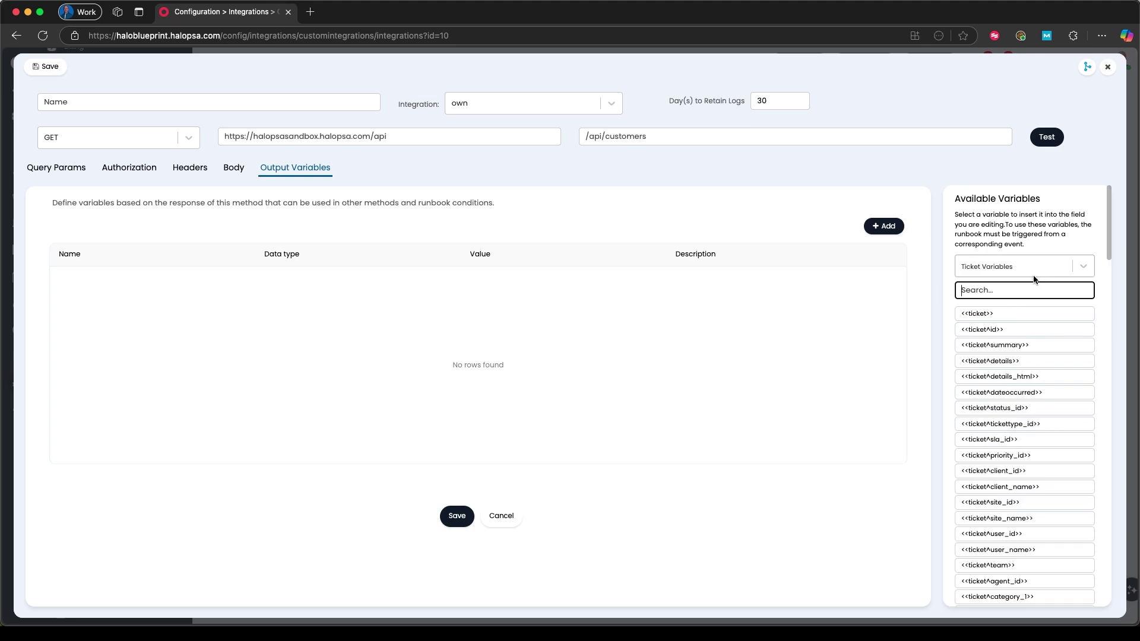
# Review the variable categories on offer, from ticket and action variables to the integration-specific ones, keeping Ticket Variables selected.
pyautogui.click(1040, 272)
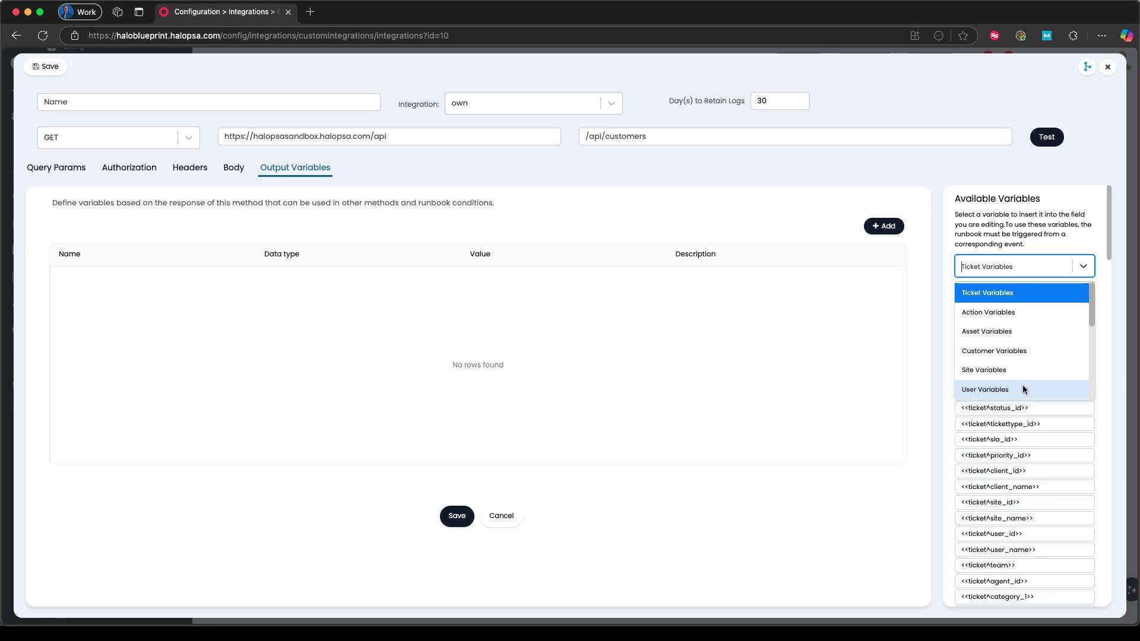
pyautogui.scroll(-2, 1023, 383)
pyautogui.scroll(-3, 1061, 353)
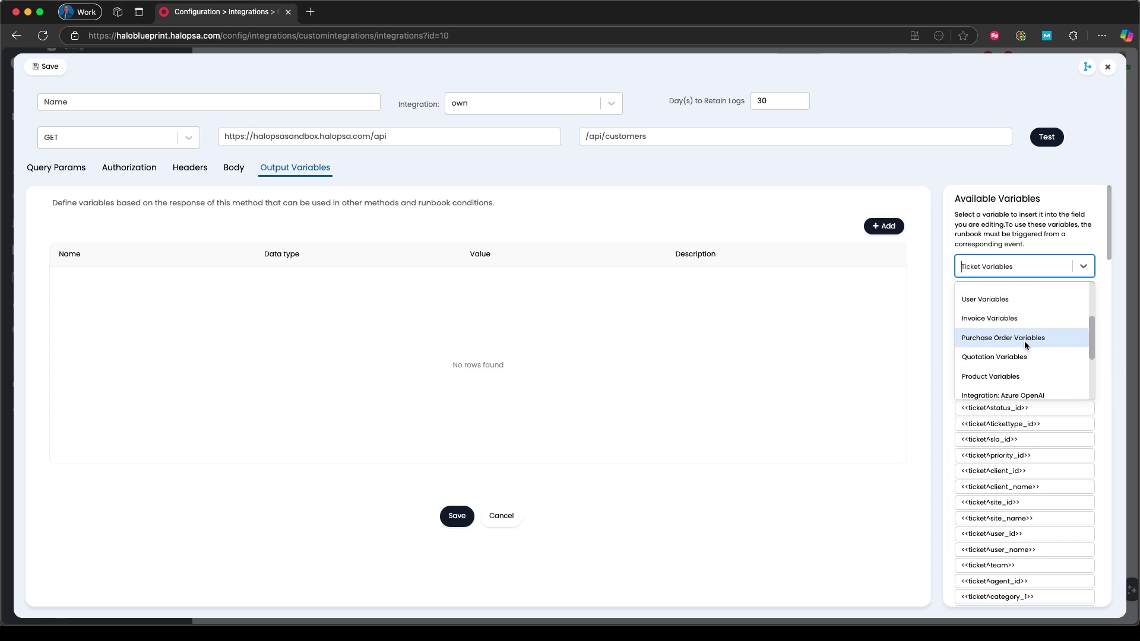
pyautogui.scroll(-1, 1024, 347)
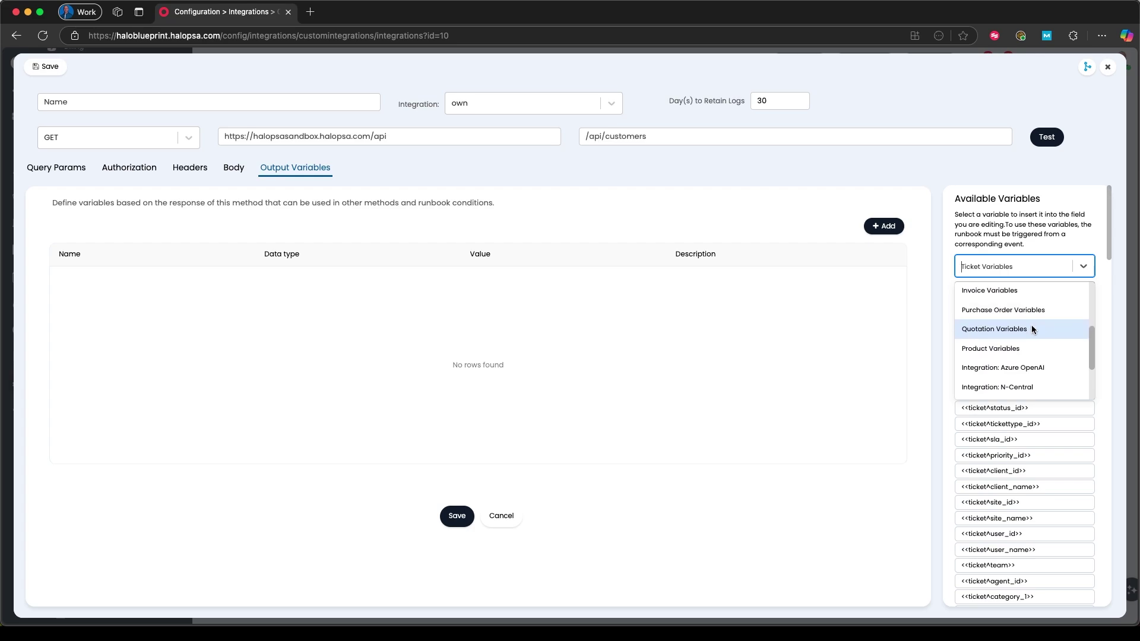
pyautogui.scroll(-2, 1035, 318)
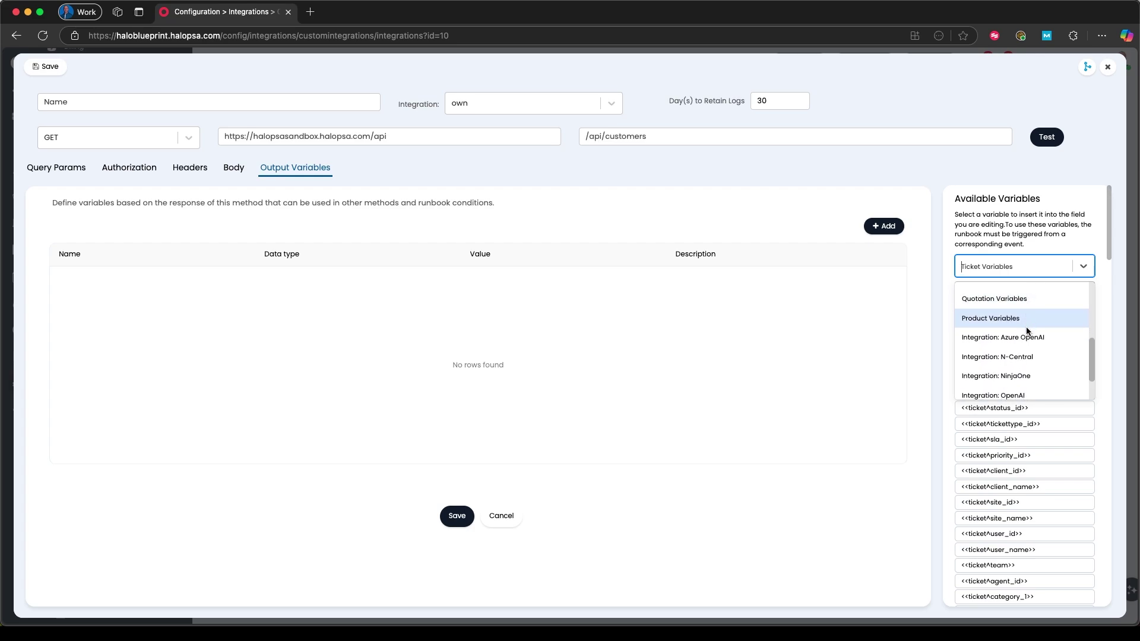
pyautogui.scroll(-2, 1026, 327)
pyautogui.scroll(8, 1031, 379)
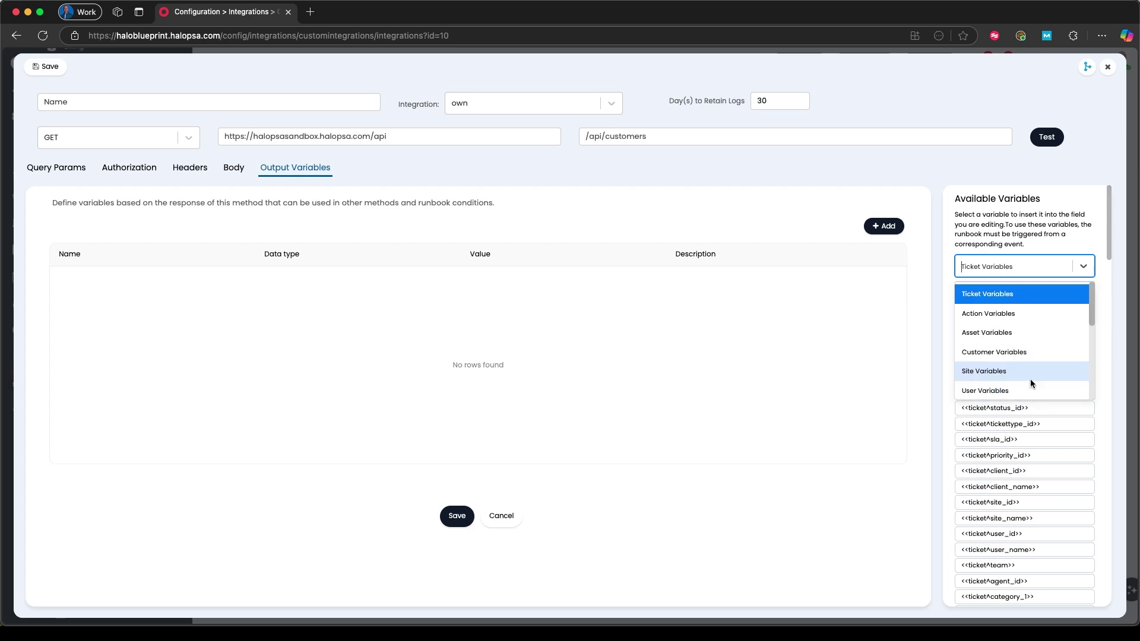
pyautogui.scroll(-2, 1024, 355)
pyautogui.scroll(-4, 1024, 355)
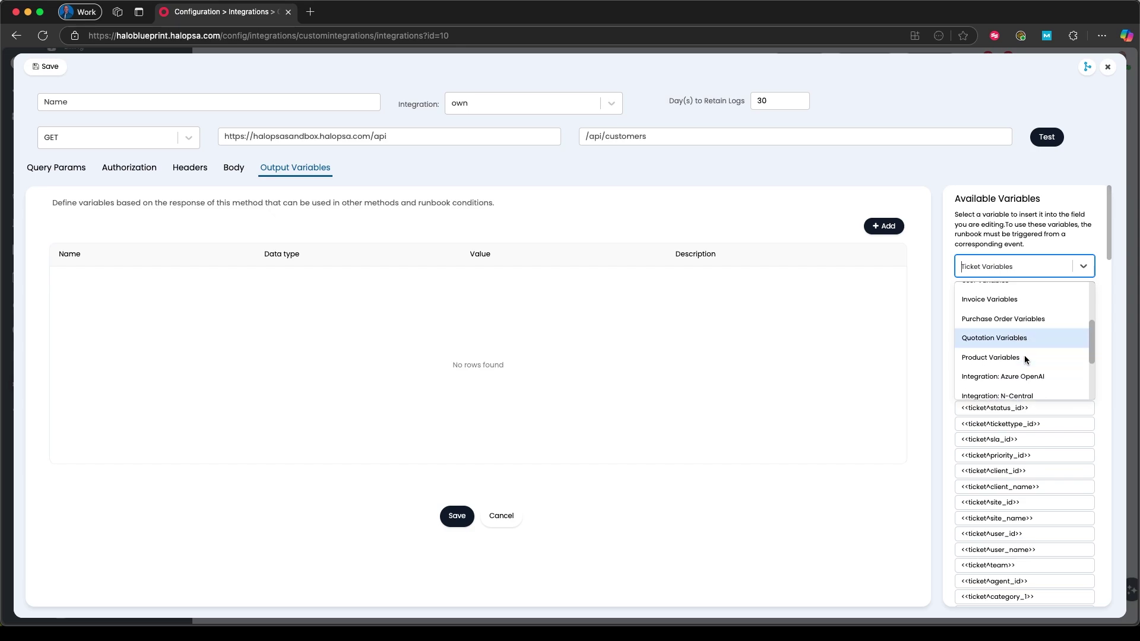
pyautogui.scroll(8, 1022, 332)
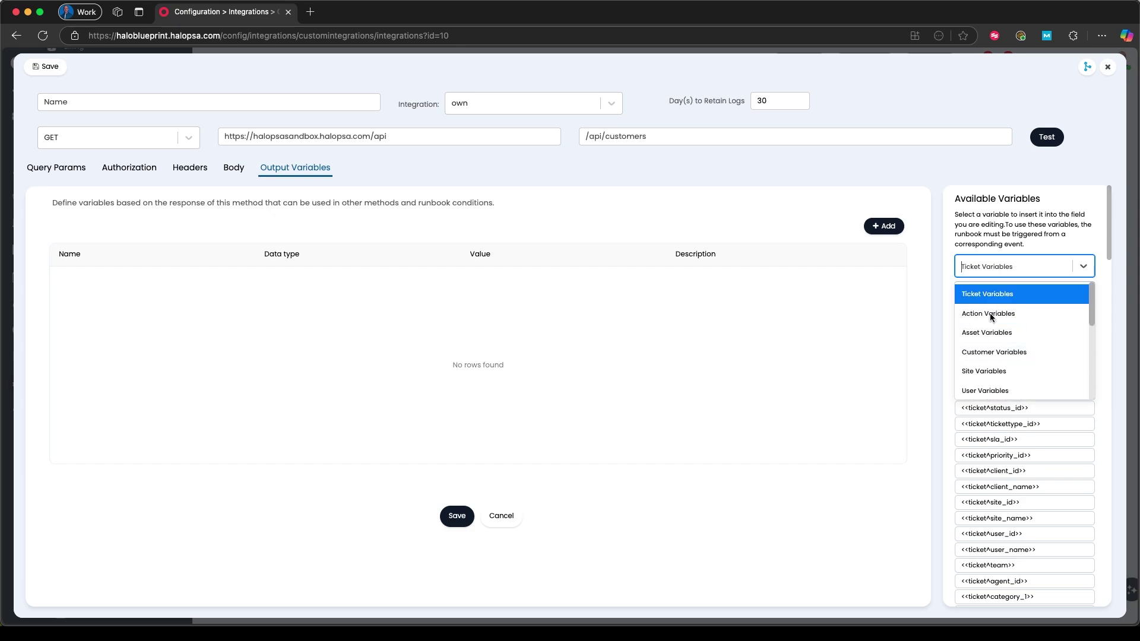
pyautogui.click(392, 180)
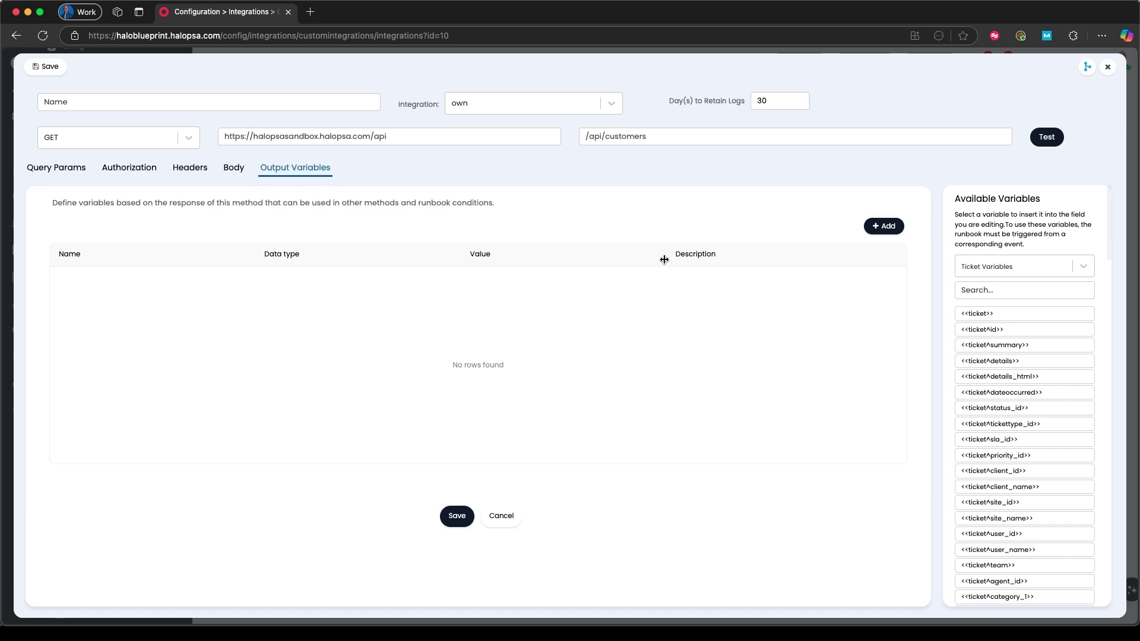
# Close the new method without saving and go to the list of integration runbooks.
pyautogui.click(1108, 67)
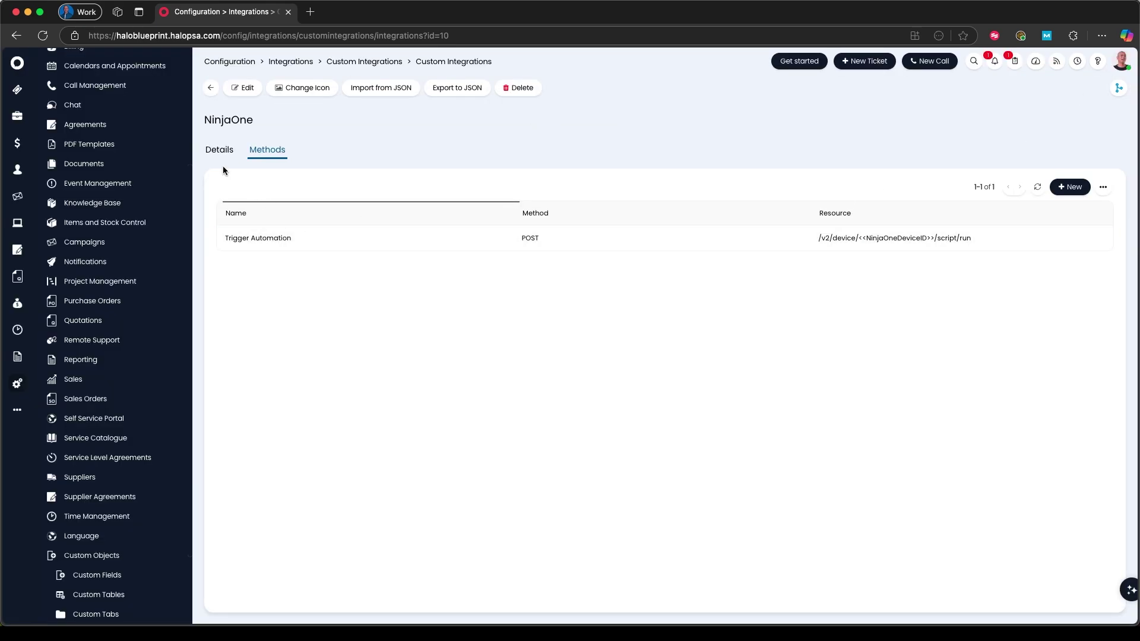
pyautogui.click(373, 67)
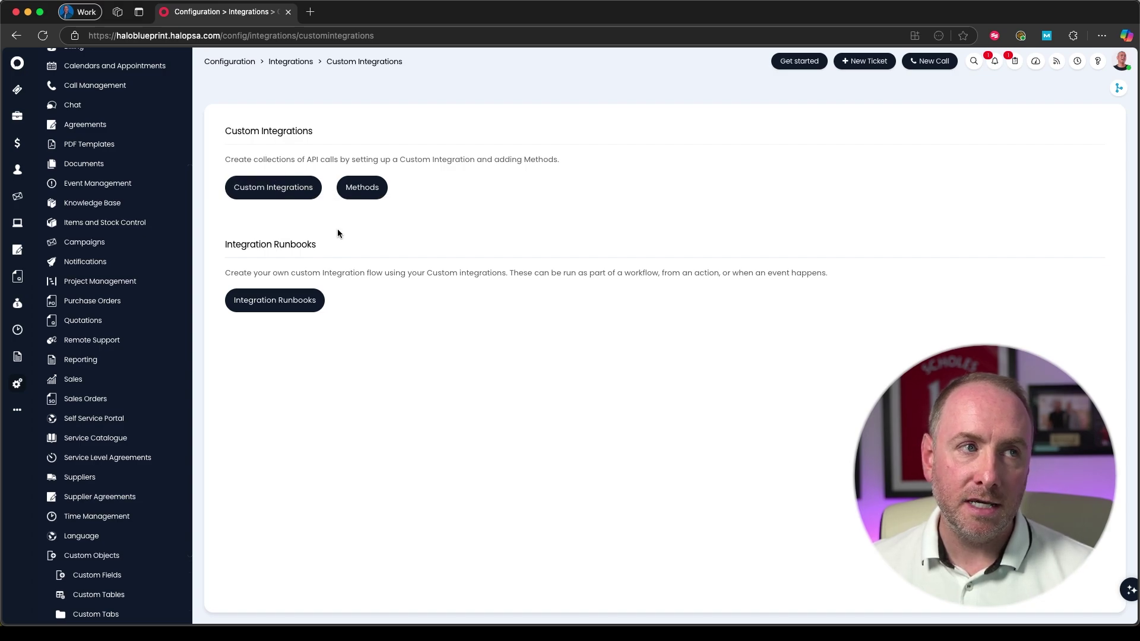
pyautogui.click(285, 307)
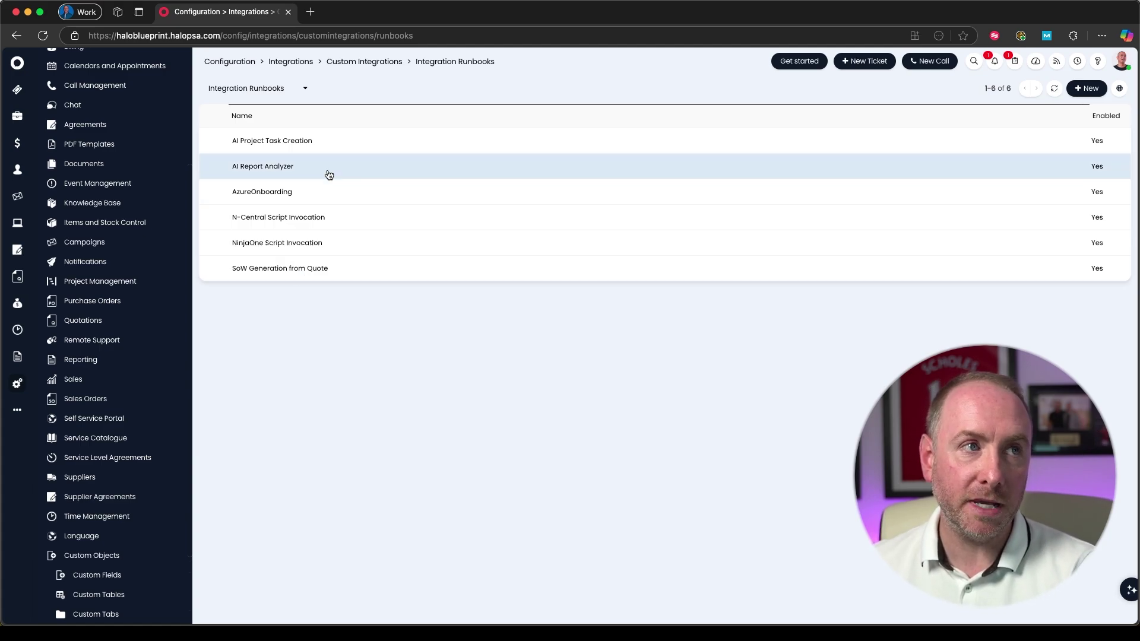
# Look at the blank form for a new integration runbook and return to the runbook list.
pyautogui.click(1086, 89)
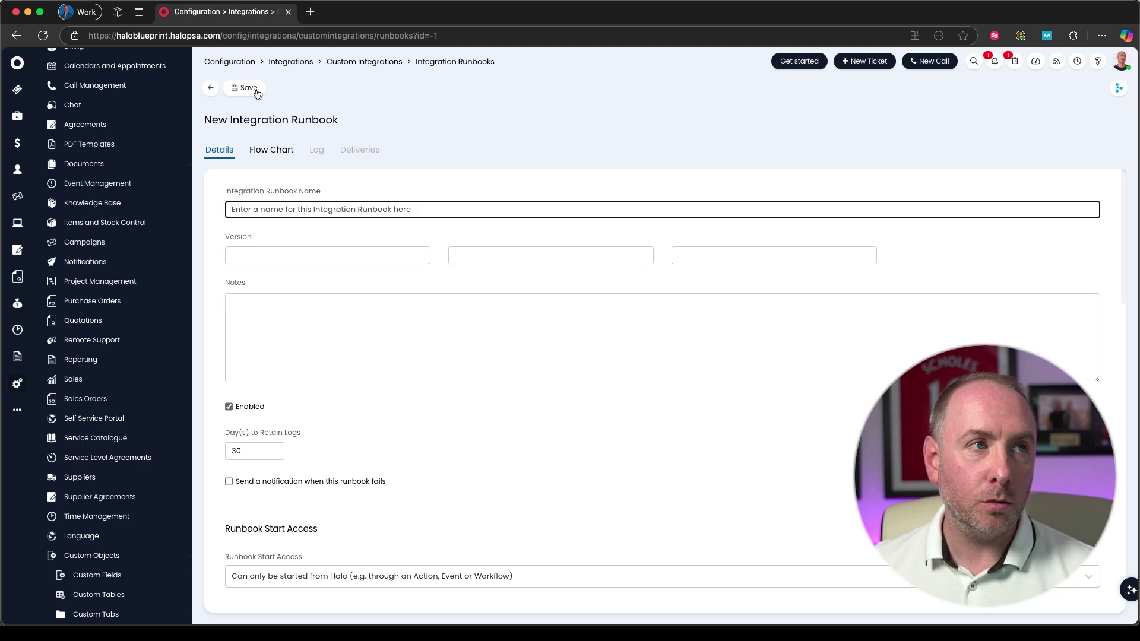
pyautogui.click(211, 87)
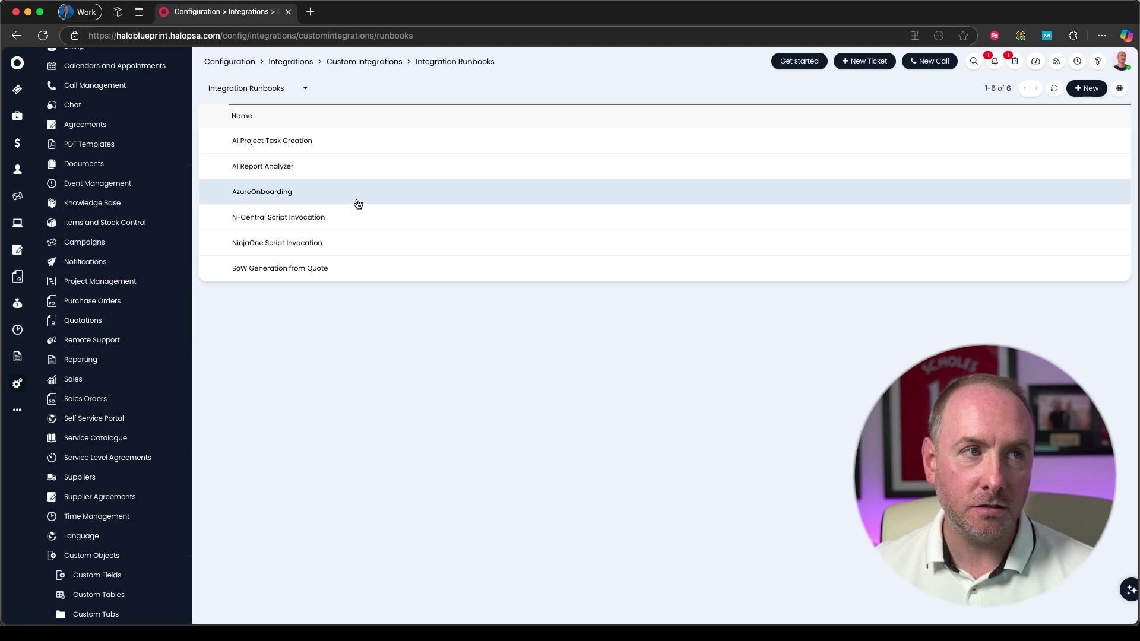
# Open the NinjaOne Script Invocation runbook and examine its start access, runbook-level variables, events, schedule and advanced settings.
pyautogui.click(336, 246)
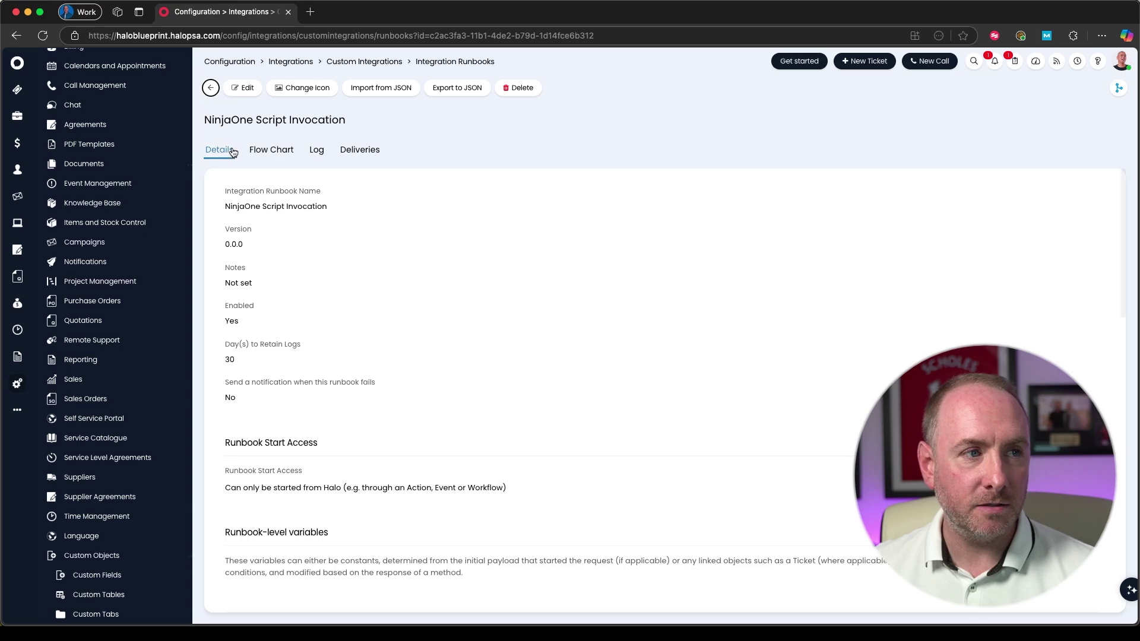
pyautogui.scroll(-10, 377, 517)
pyautogui.scroll(-5, 391, 458)
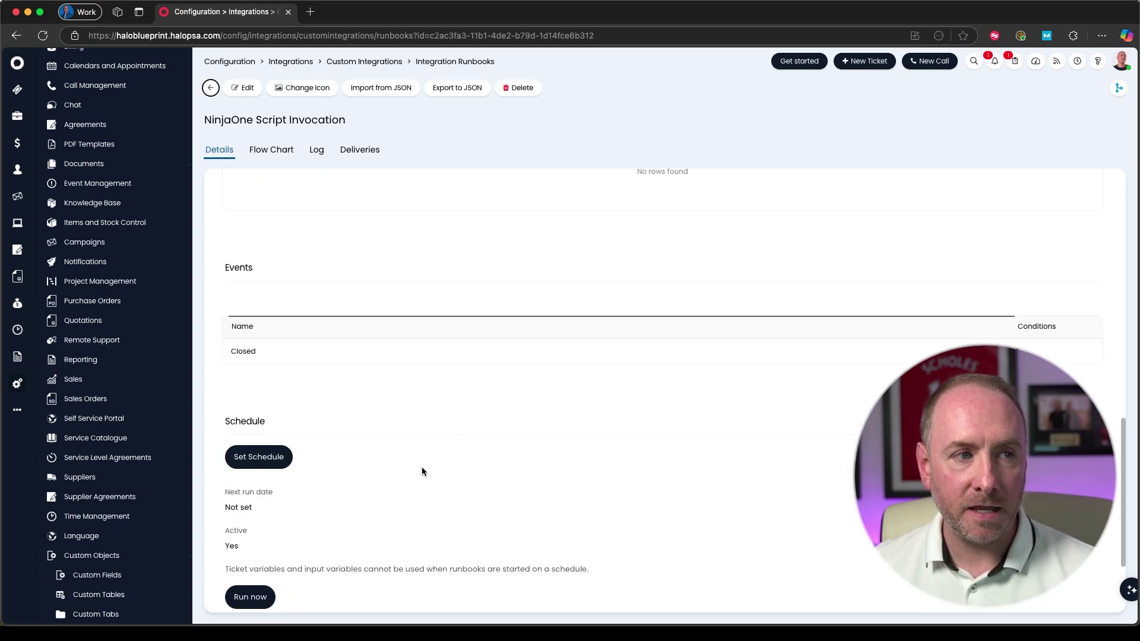
pyautogui.scroll(-2, 420, 490)
pyautogui.scroll(20, 415, 475)
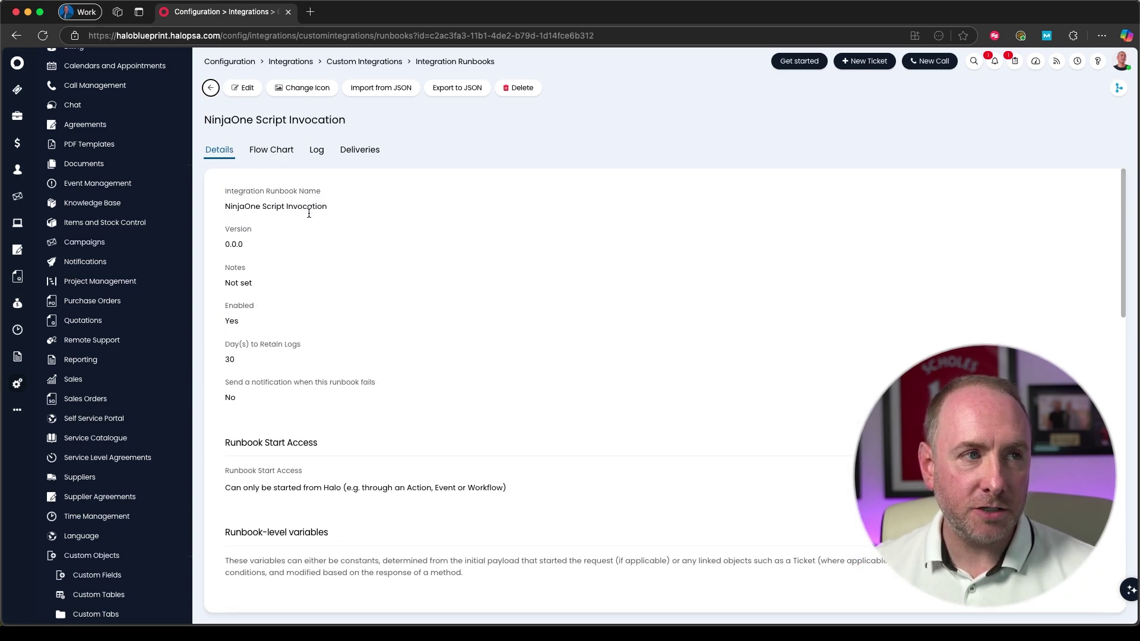
pyautogui.scroll(-20, 371, 356)
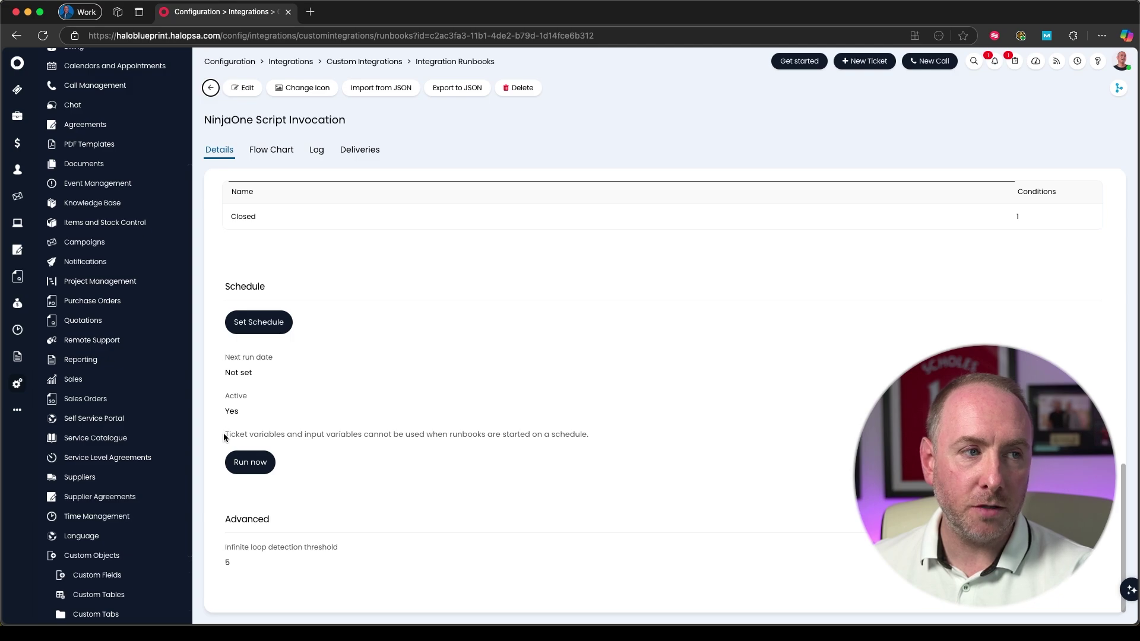
pyautogui.moveTo(224, 434); pyautogui.dragTo(283, 434)
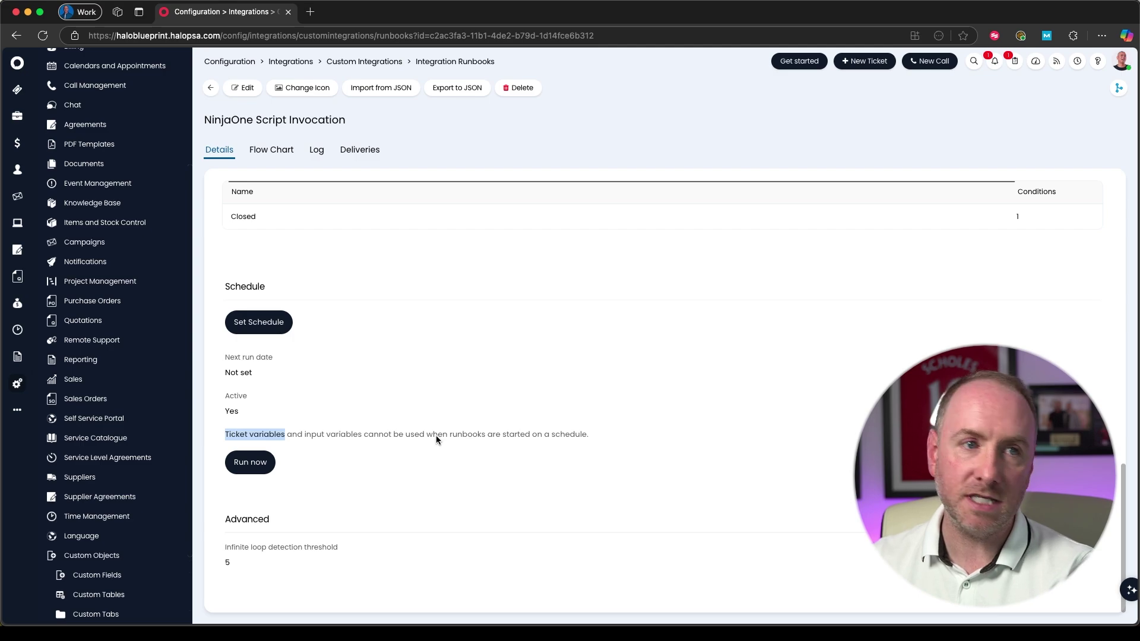
pyautogui.click(275, 441)
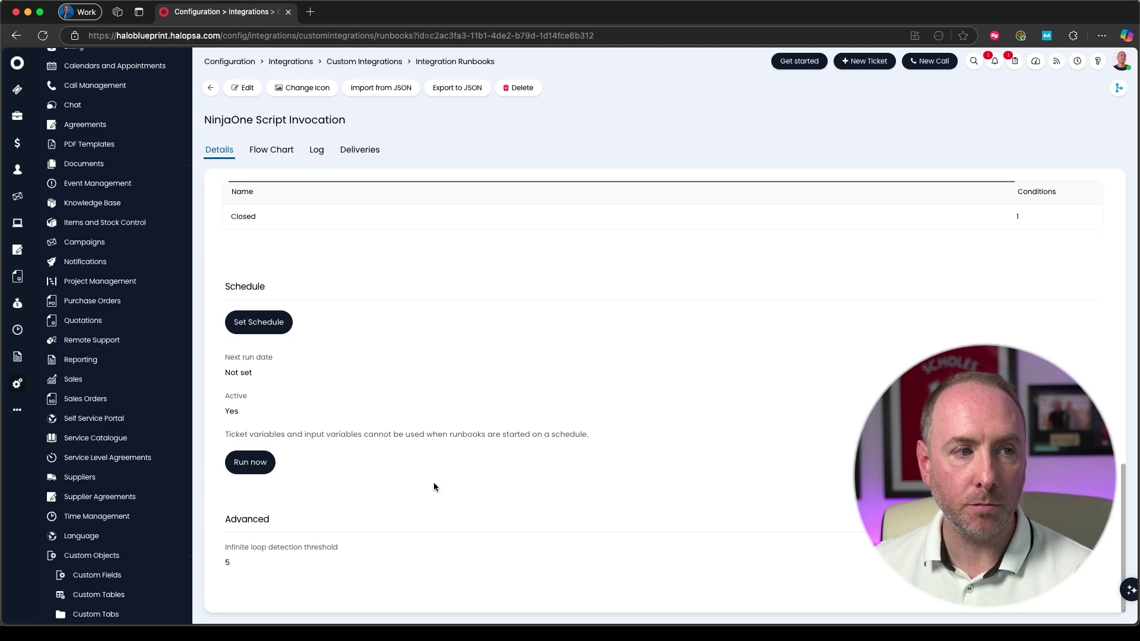
pyautogui.scroll(2, 431, 489)
pyautogui.scroll(-2, 442, 499)
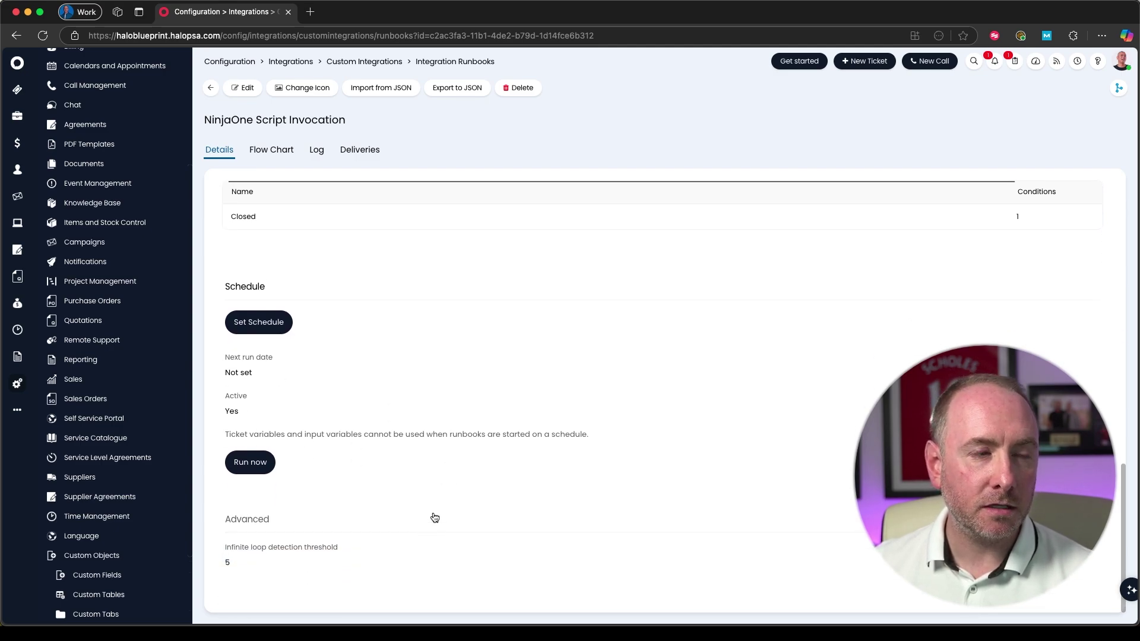
pyautogui.scroll(10, 440, 508)
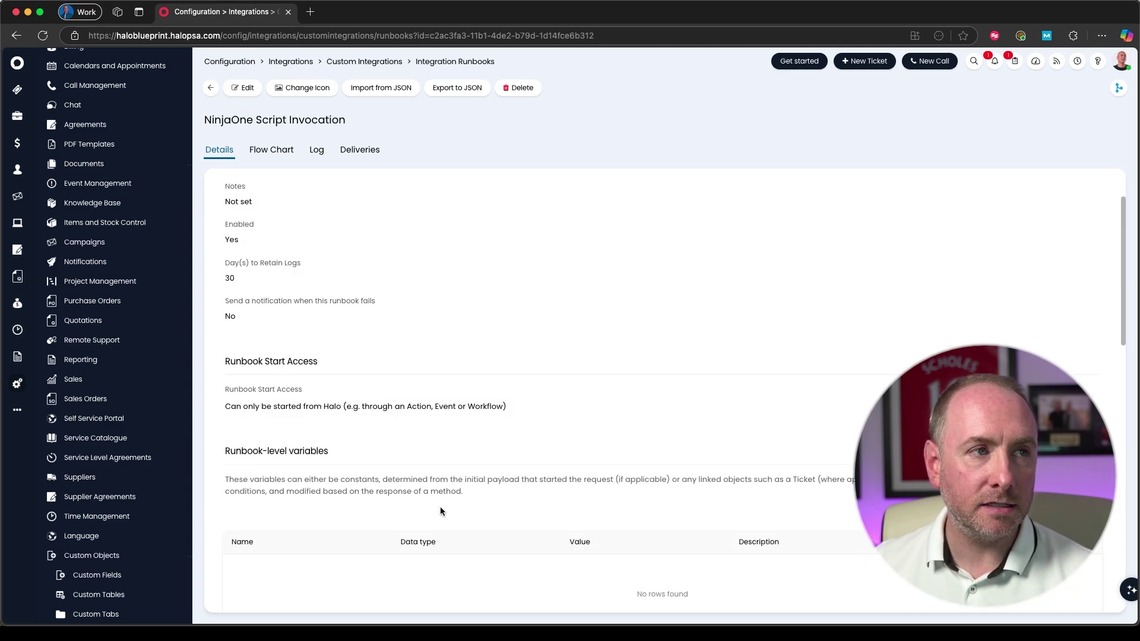
# Edit the runbook's flow chart, moving the Get Ticket Details start step farther from the Trigger NinjaOne Script step, and open its settings.
pyautogui.click(279, 156)
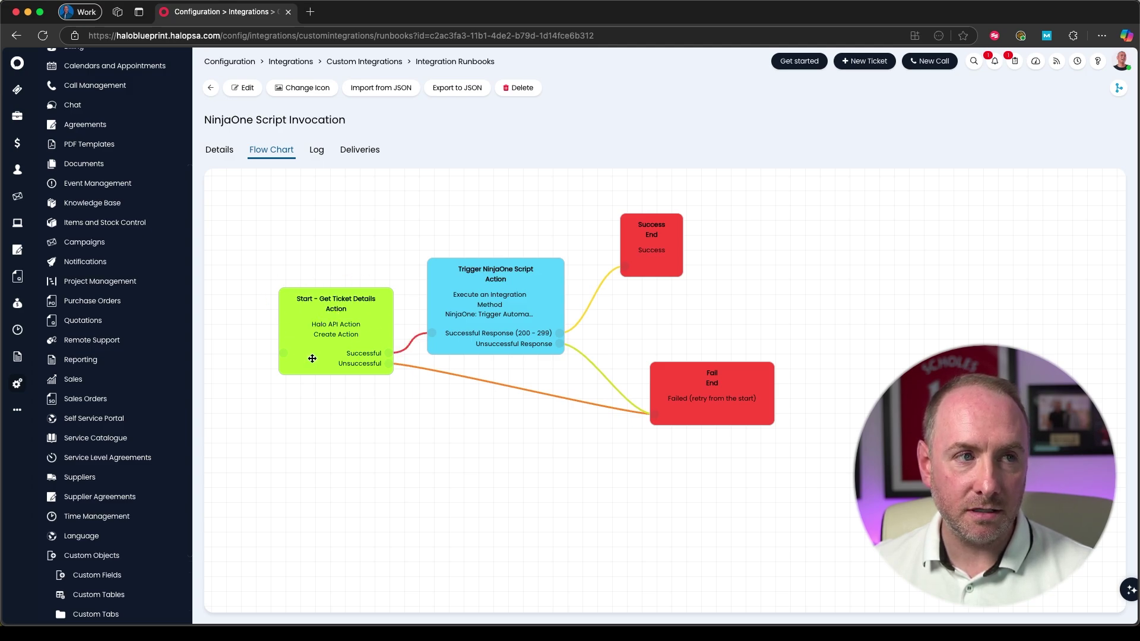
pyautogui.click(244, 89)
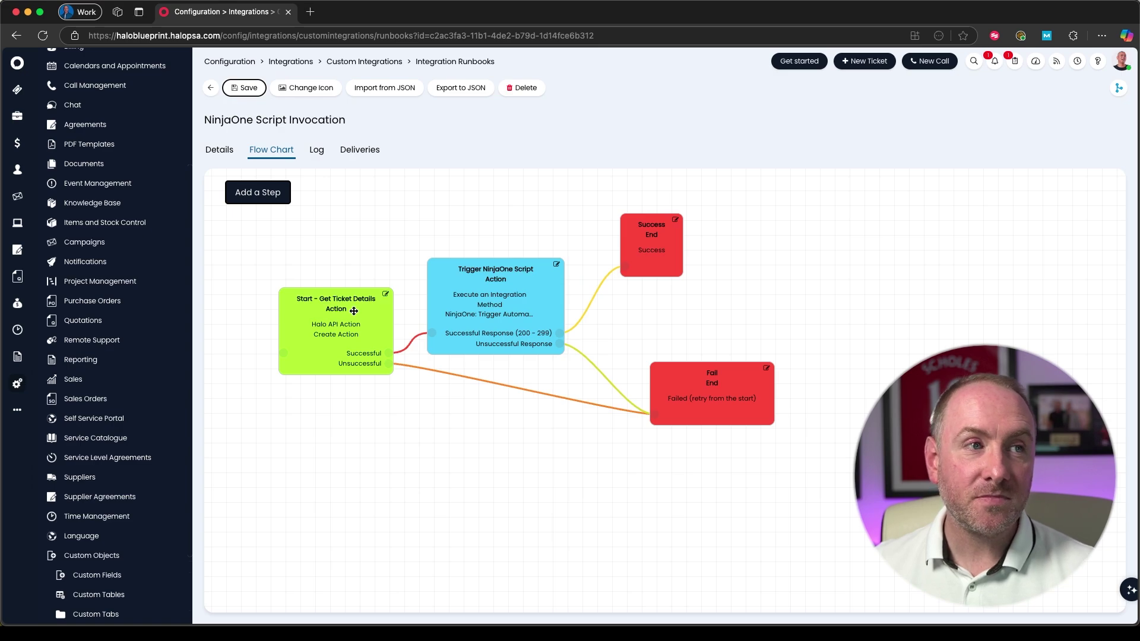
pyautogui.moveTo(354, 311); pyautogui.dragTo(310, 296)
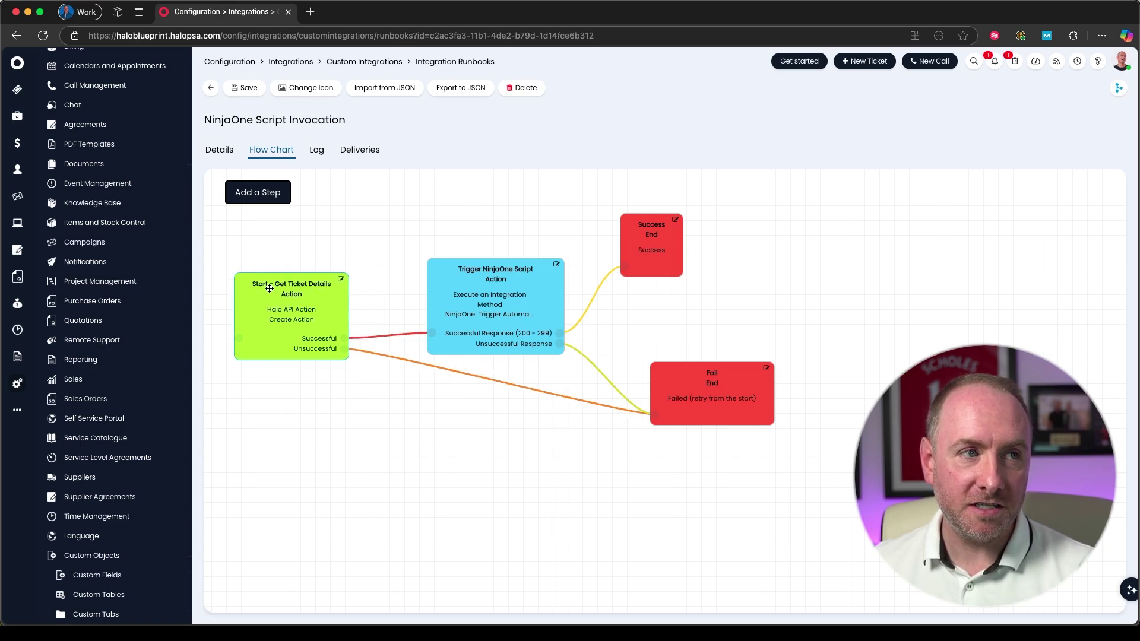
pyautogui.click(341, 279)
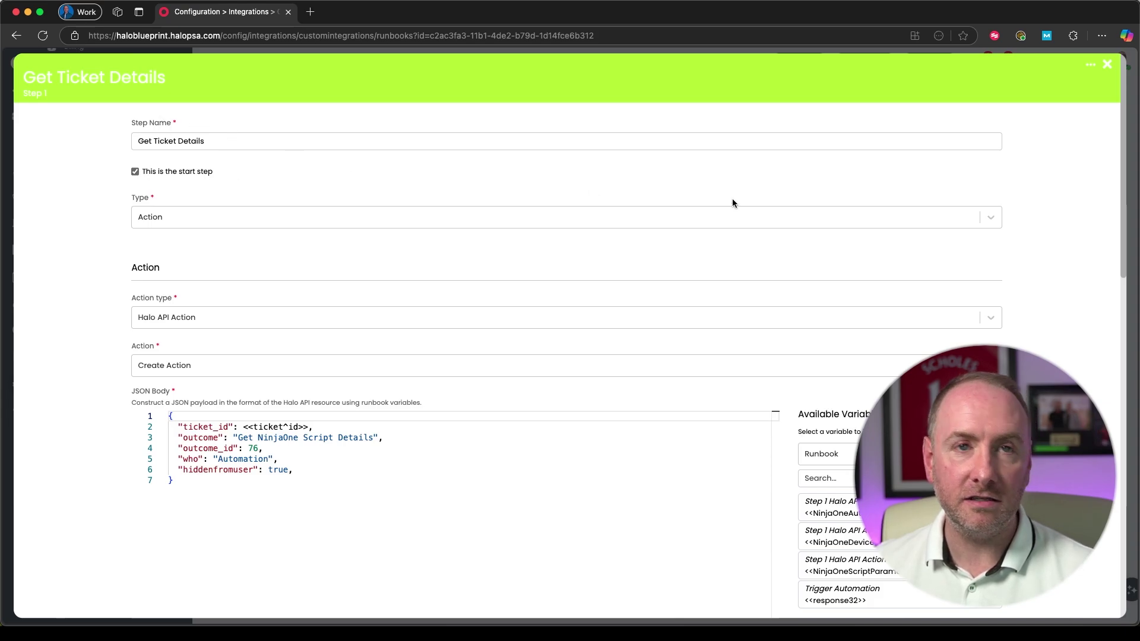
# Close the Get Ticket Details step, examine the result options of the Success end step, and return to the flow chart.
pyautogui.click(1107, 64)
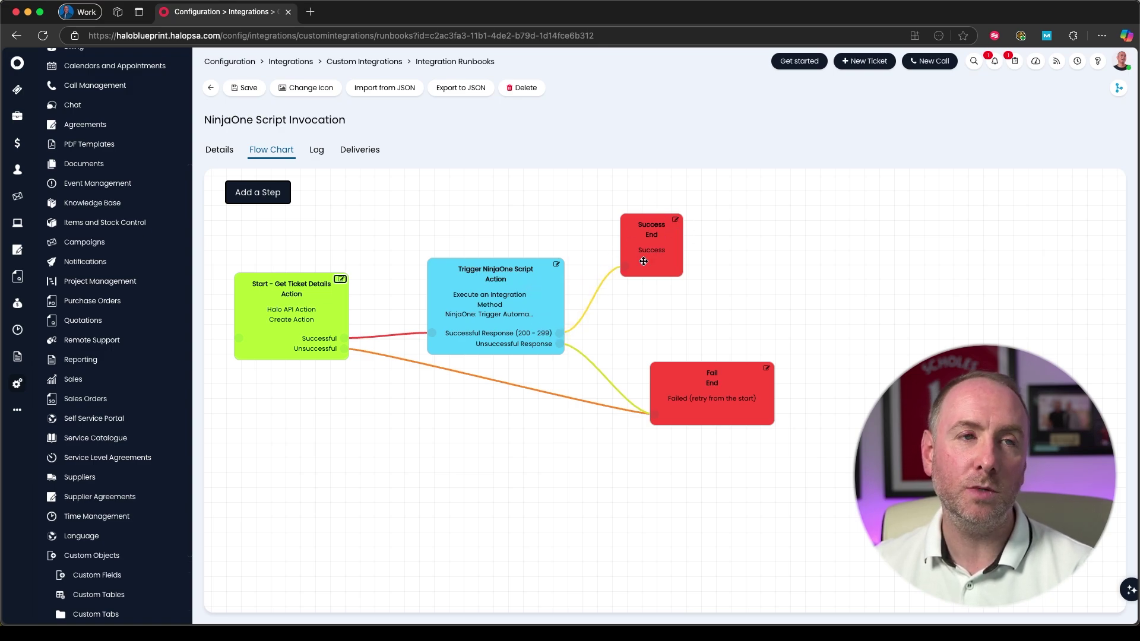
pyautogui.click(675, 219)
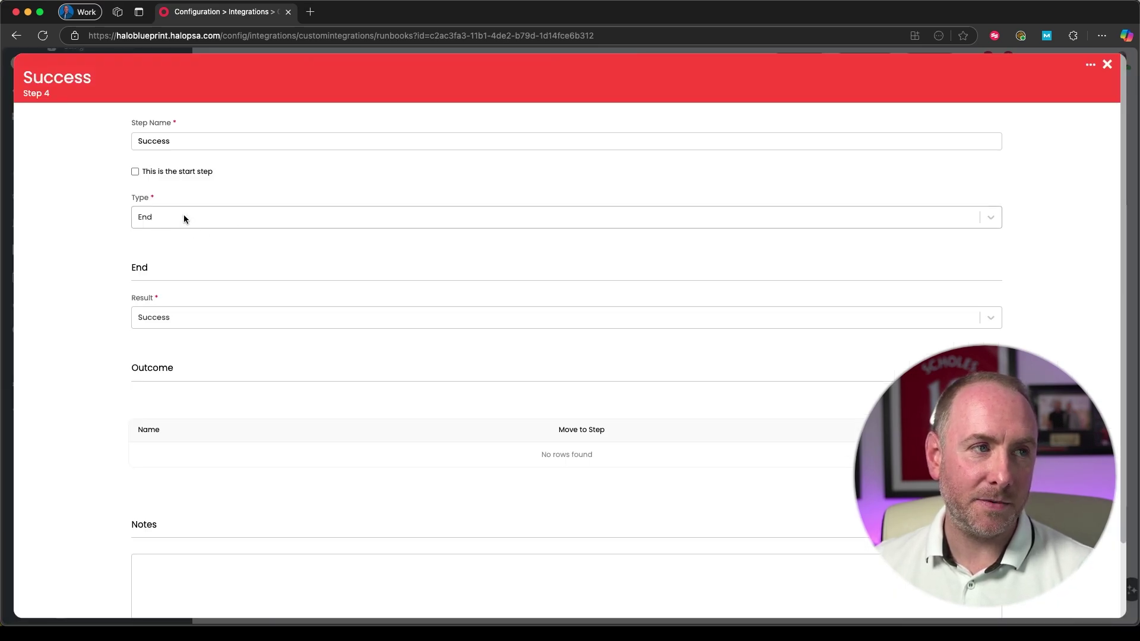
pyautogui.click(183, 320)
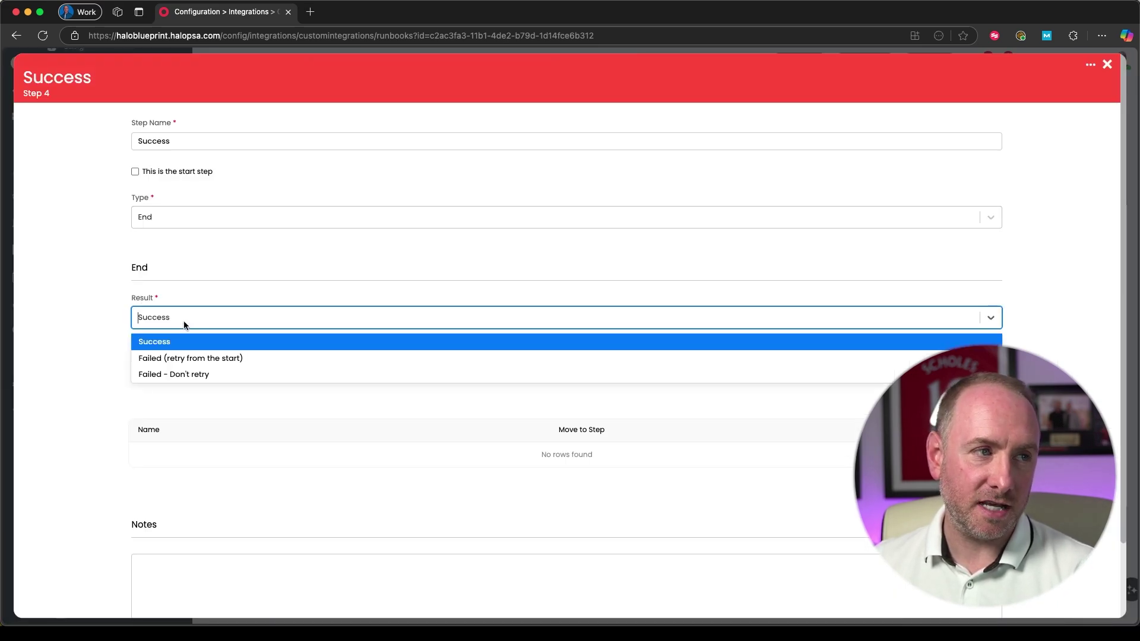
pyautogui.click(183, 321)
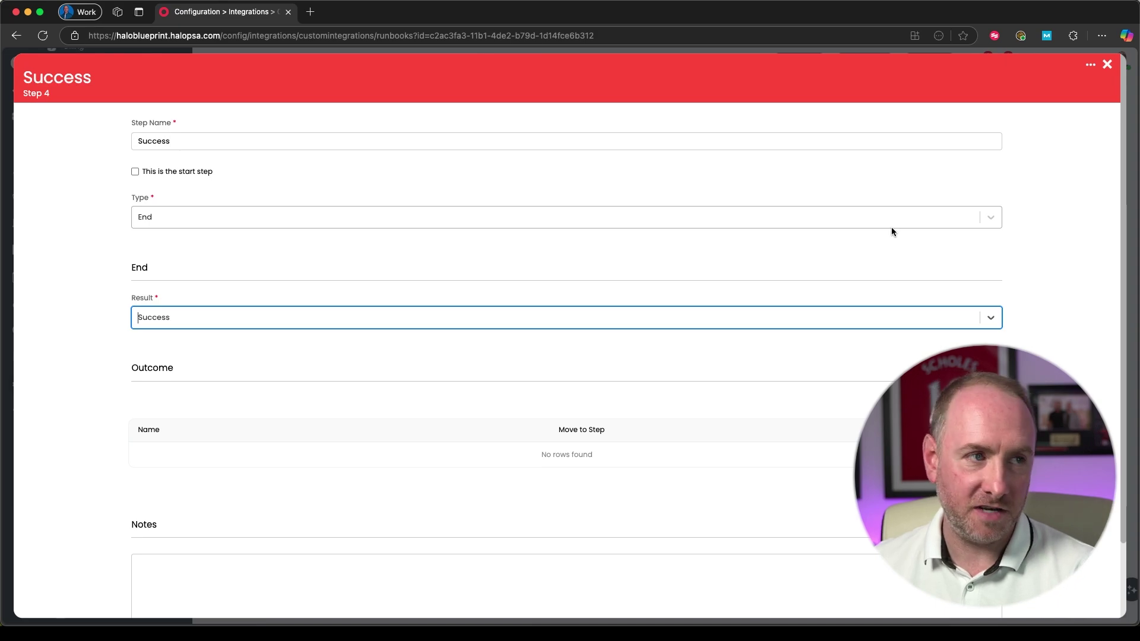
pyautogui.click(1107, 65)
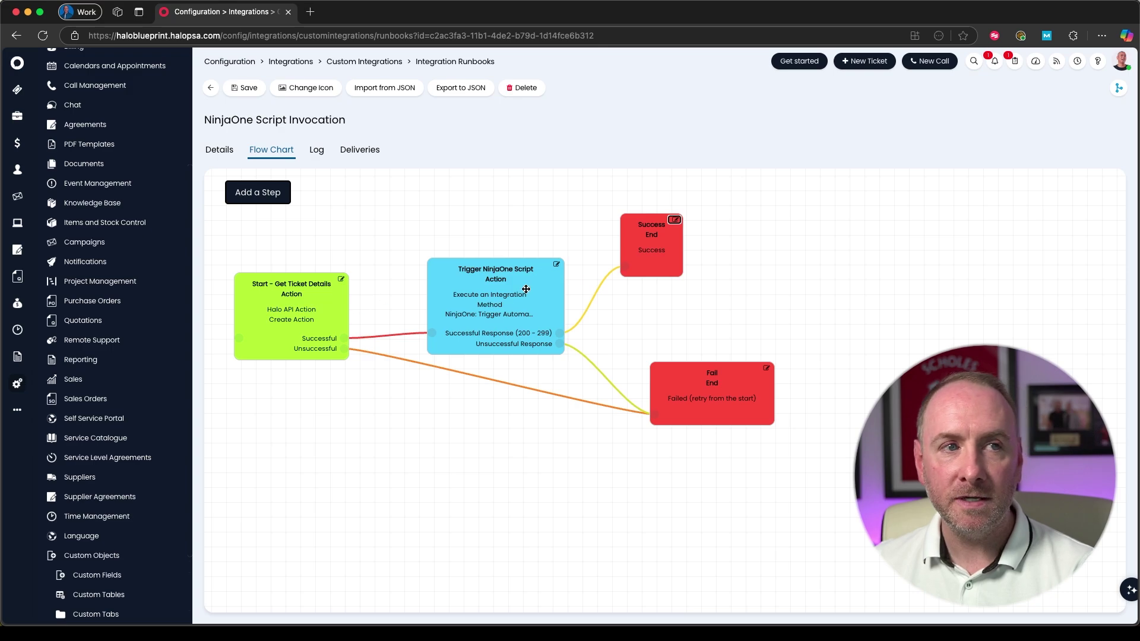
# Examine the Trigger NinjaOne Script step's action types and the actions offered for Halo API Action, and close the step without saving.
pyautogui.click(556, 264)
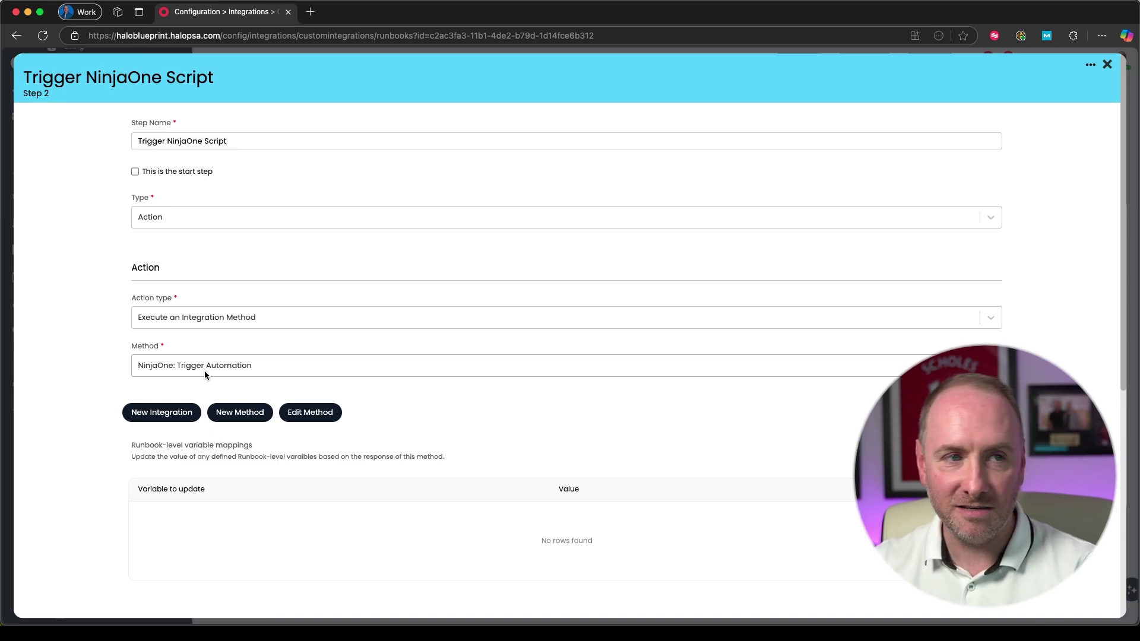
pyautogui.click(229, 317)
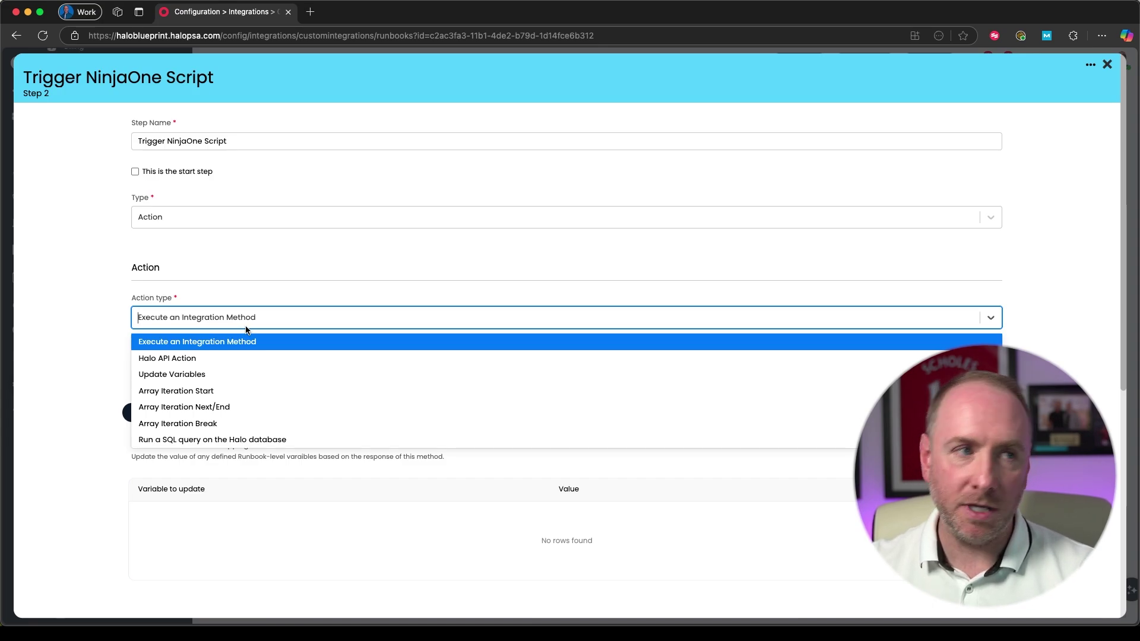
pyautogui.click(195, 358)
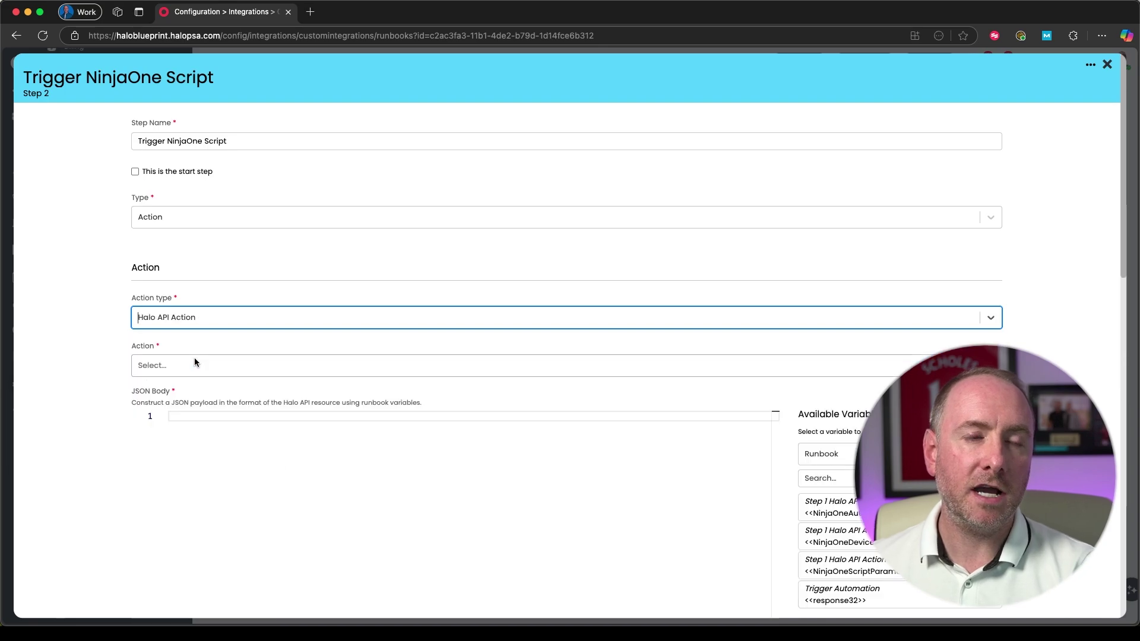
pyautogui.click(268, 365)
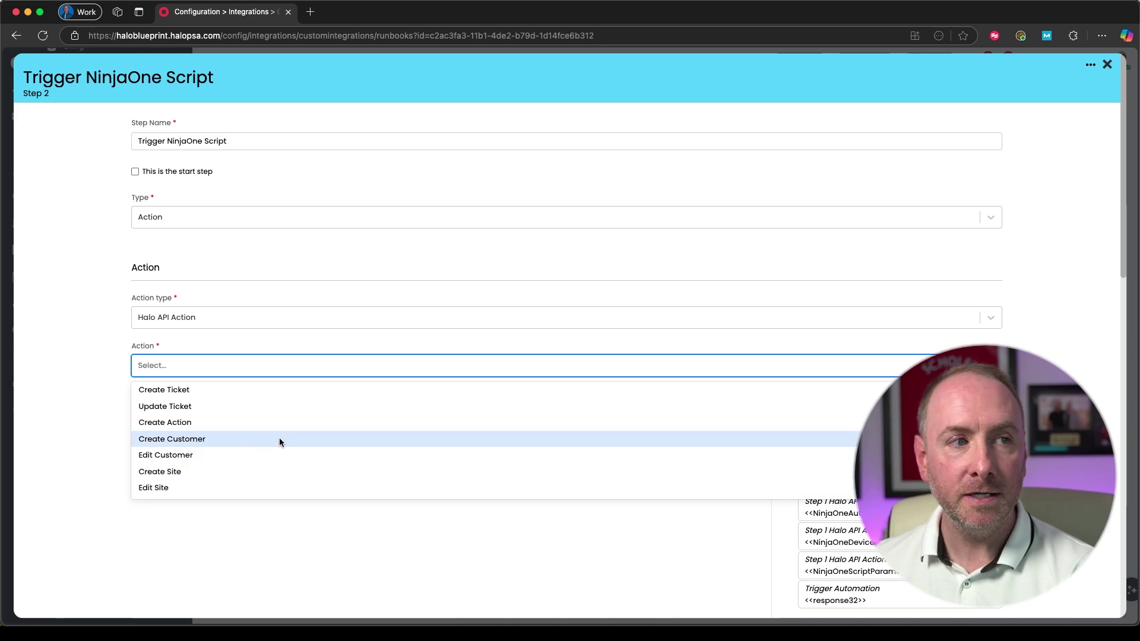
pyautogui.scroll(-1, 262, 431)
pyautogui.scroll(-6, 262, 435)
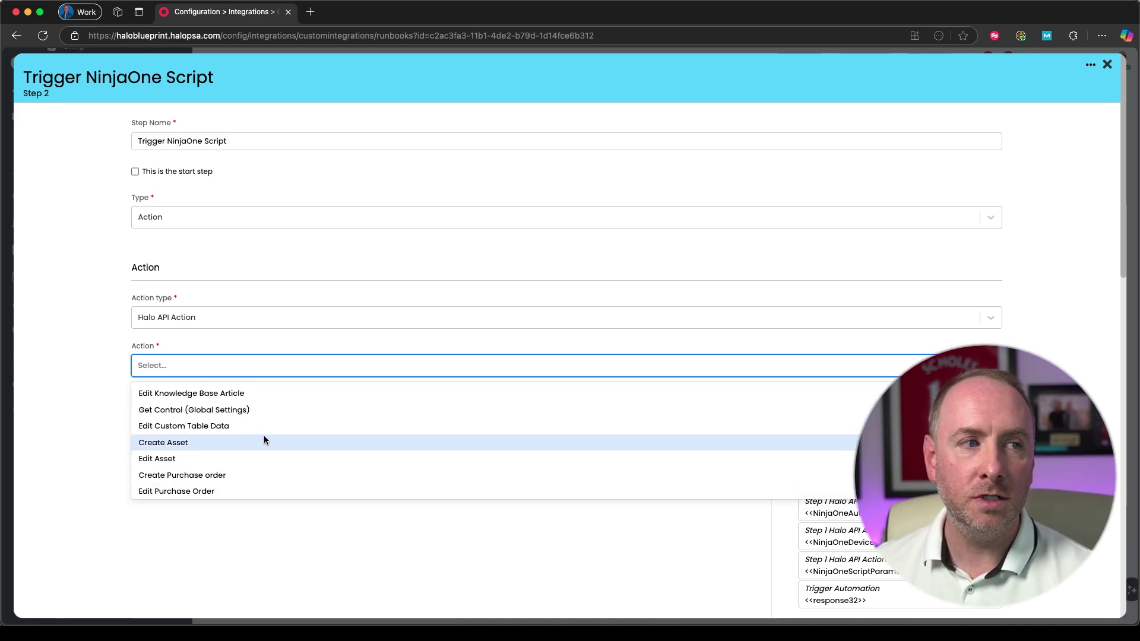
pyautogui.scroll(-1, 264, 436)
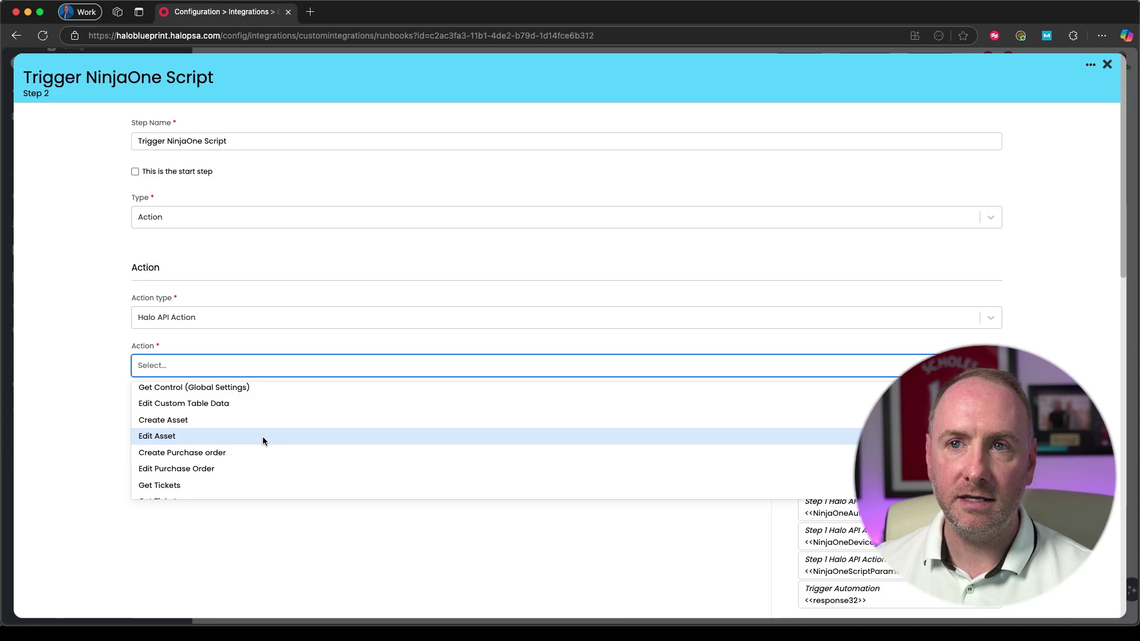
pyautogui.scroll(-1, 261, 442)
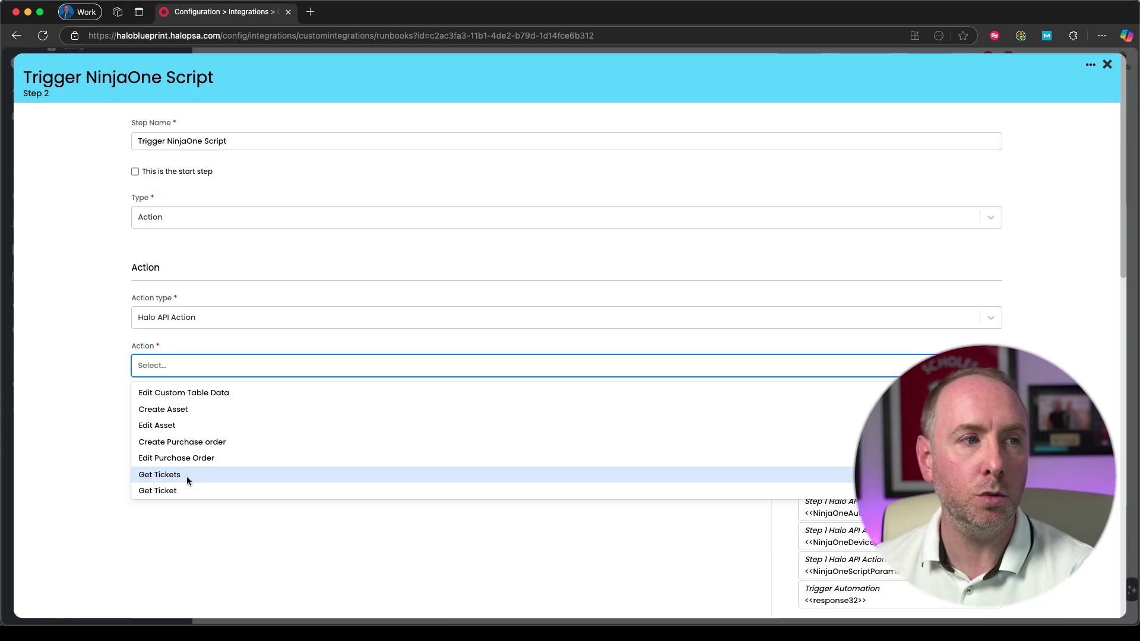
pyautogui.scroll(5, 264, 462)
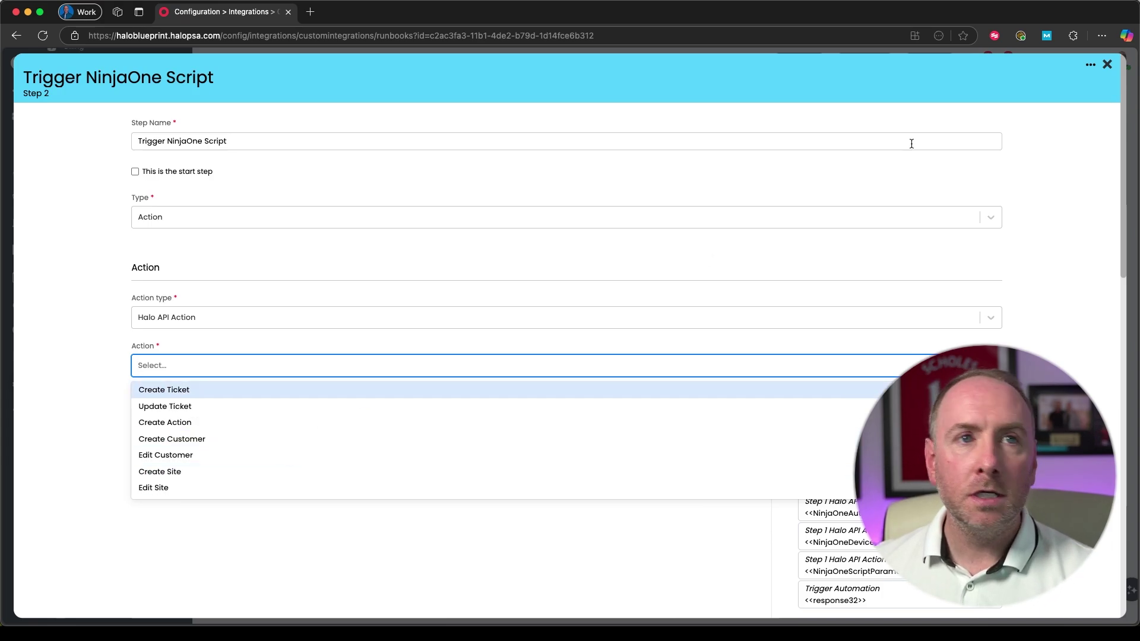
pyautogui.click(1107, 65)
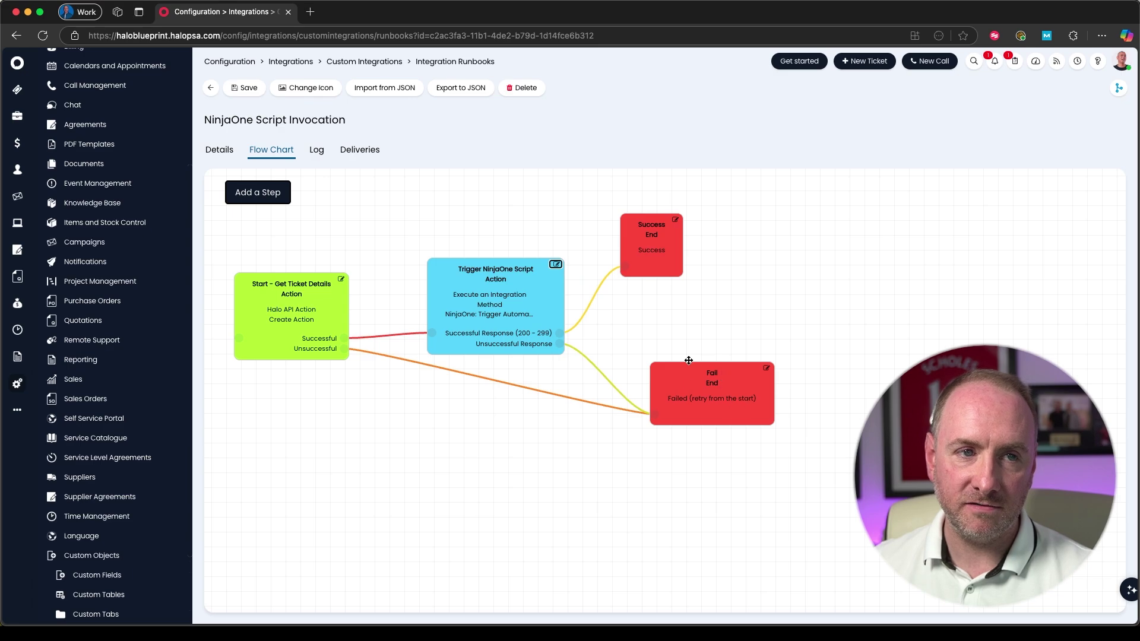
# Examine the Fail end step's result options, trying Failed - Don't retry and returning to Failed (retry from the start).
pyautogui.click(769, 369)
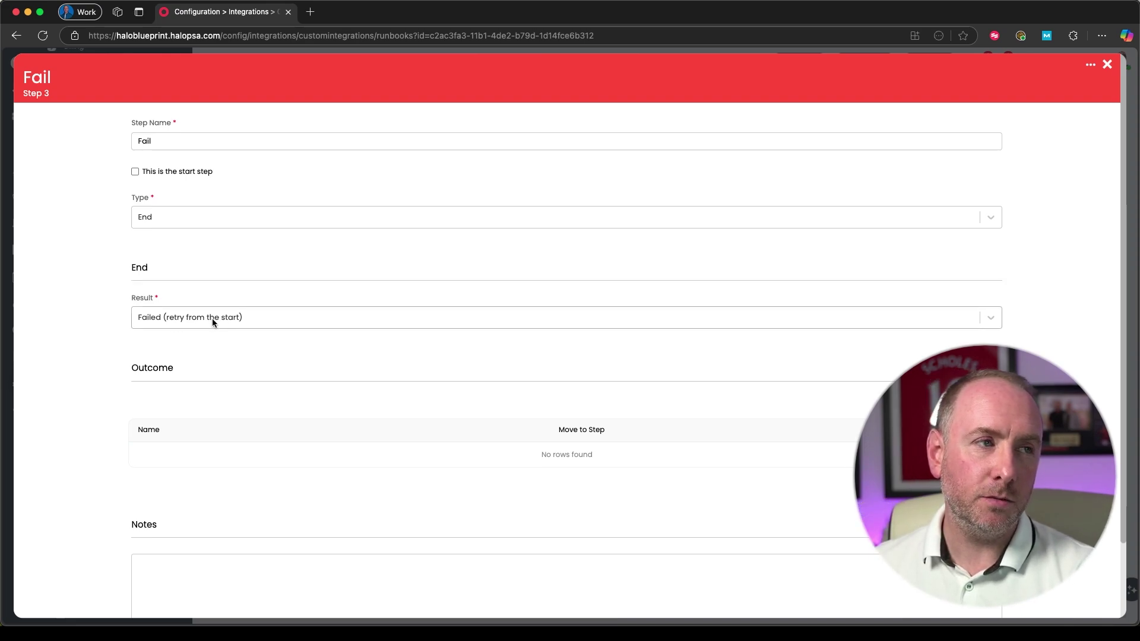
pyautogui.click(234, 321)
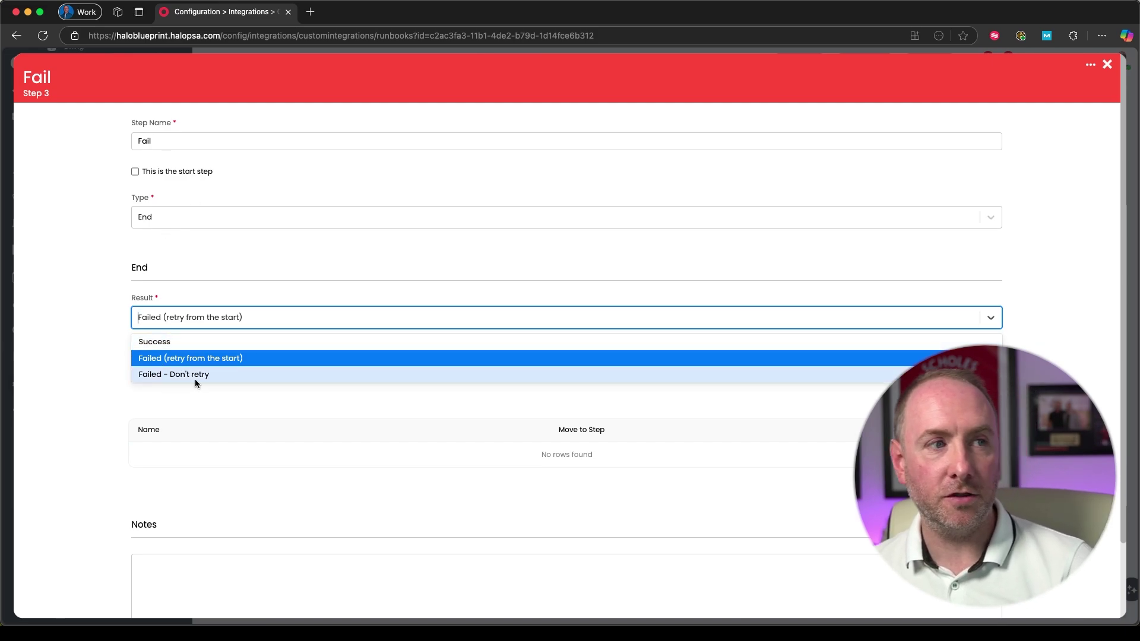
pyautogui.click(250, 404)
pyautogui.scroll(-3, 599, 411)
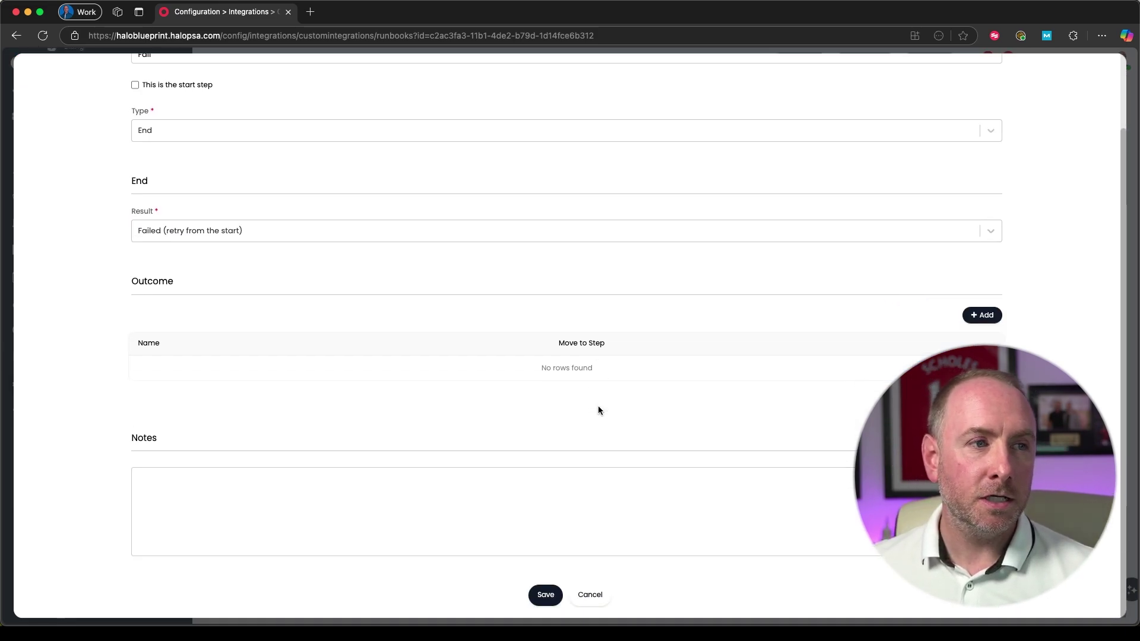
pyautogui.click(295, 231)
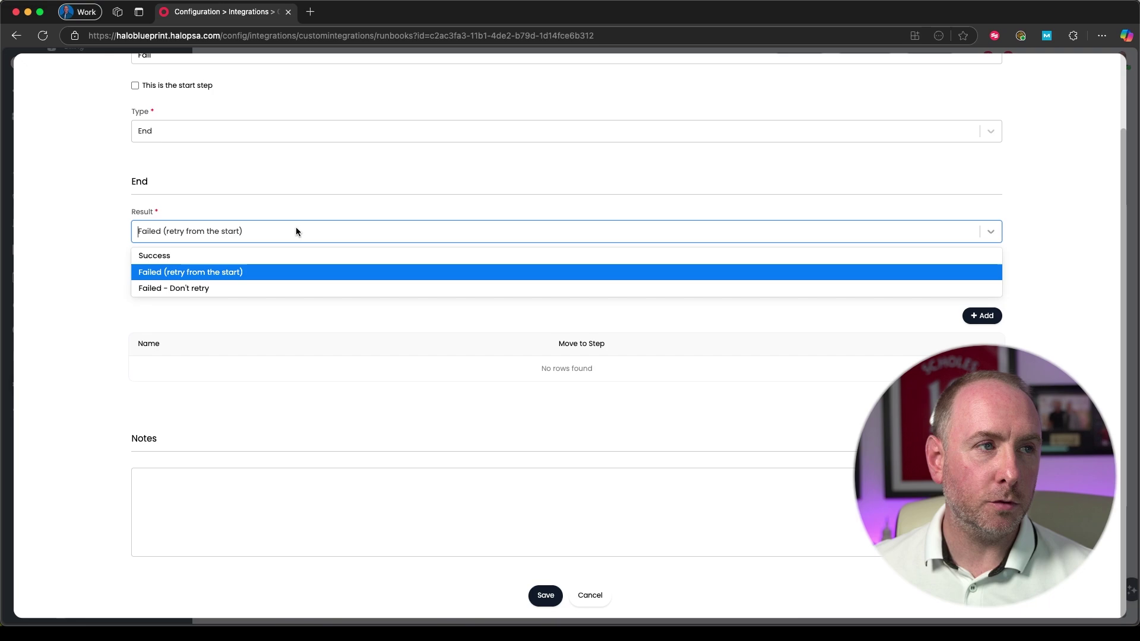
pyautogui.click(231, 289)
pyautogui.click(325, 235)
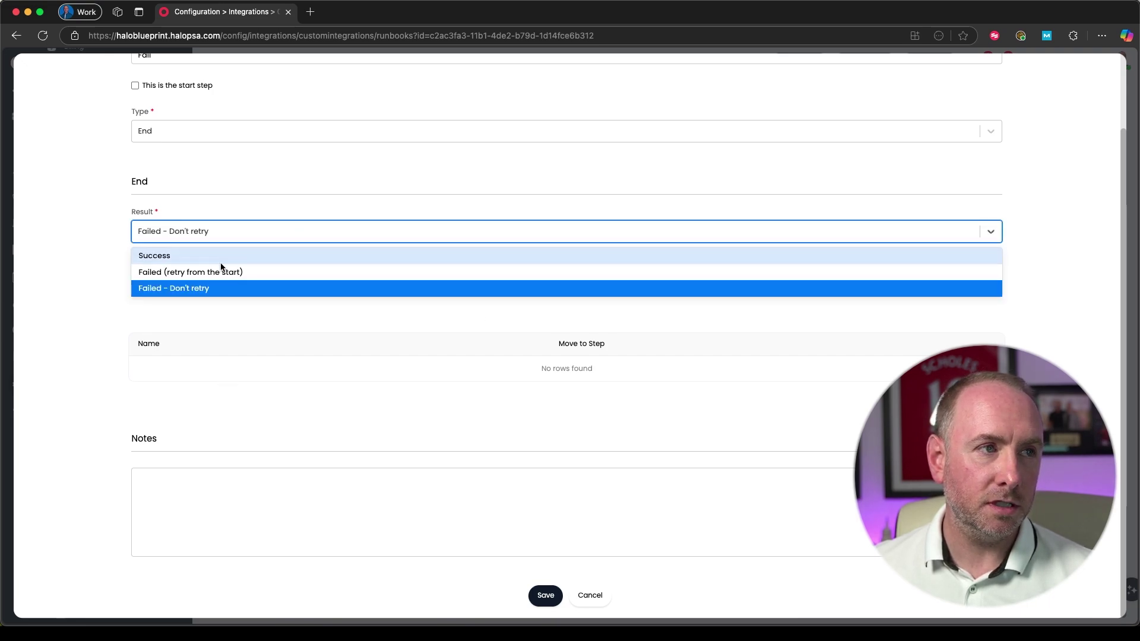
pyautogui.click(220, 272)
# Examine the workflow moves available for a new outcome of the Fail step, and cancel both the outcome and the step's settings.
pyautogui.click(983, 321)
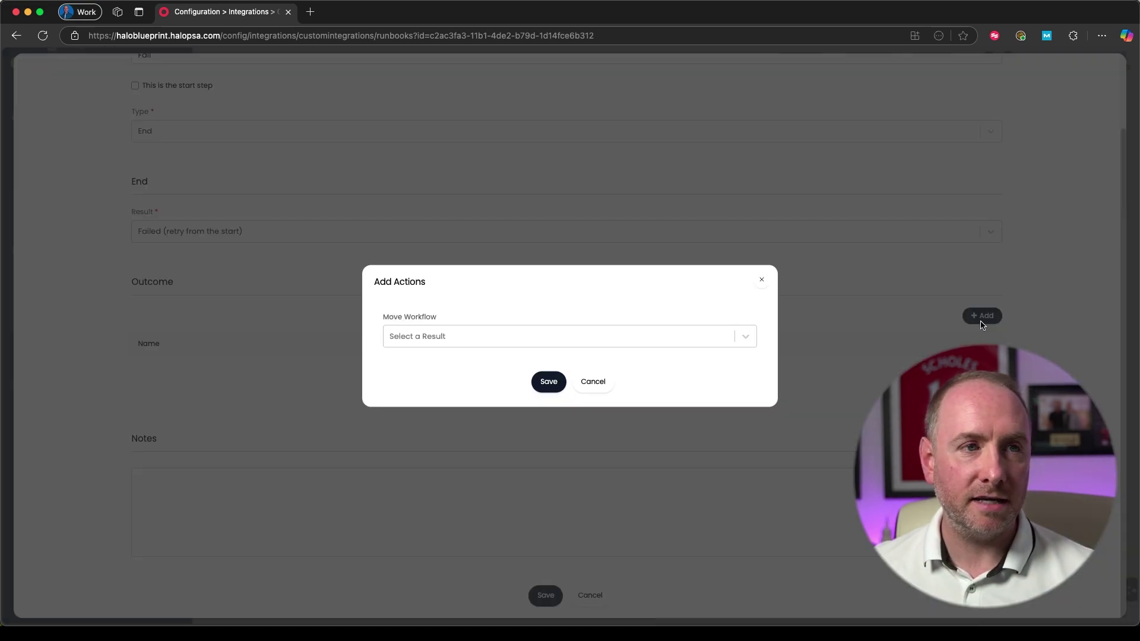
pyautogui.click(532, 332)
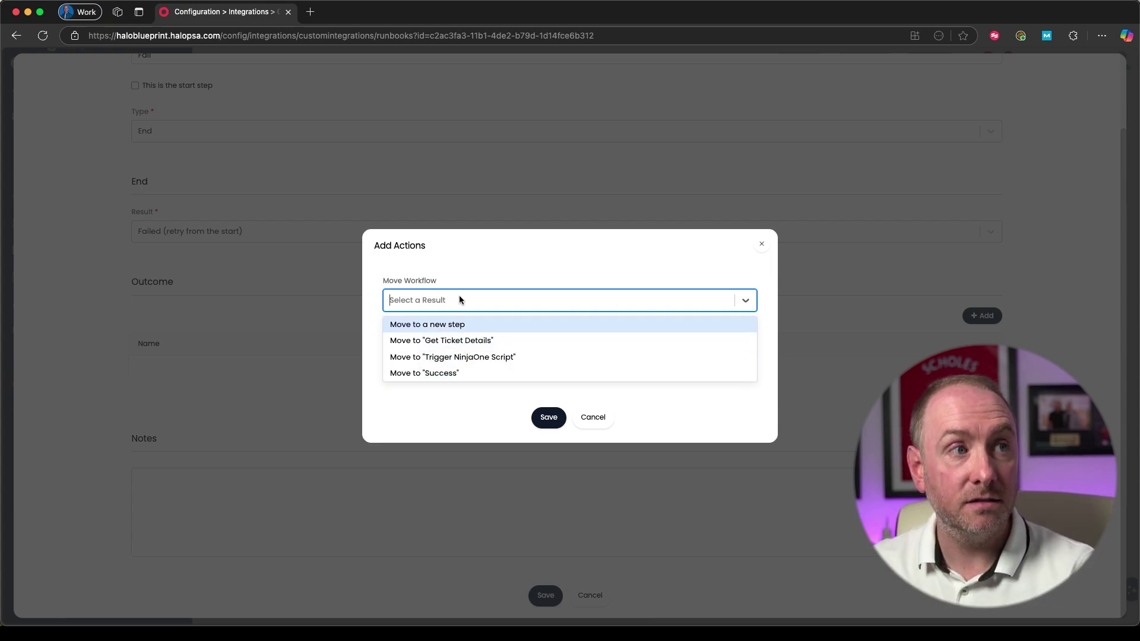
pyautogui.click(591, 419)
pyautogui.click(594, 384)
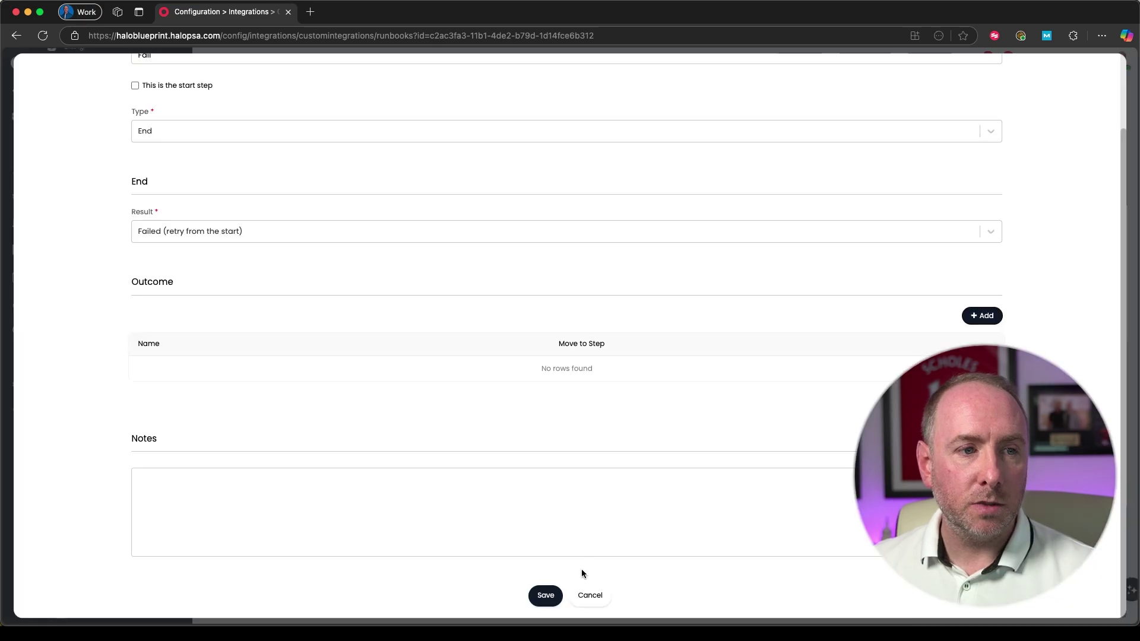
pyautogui.click(594, 598)
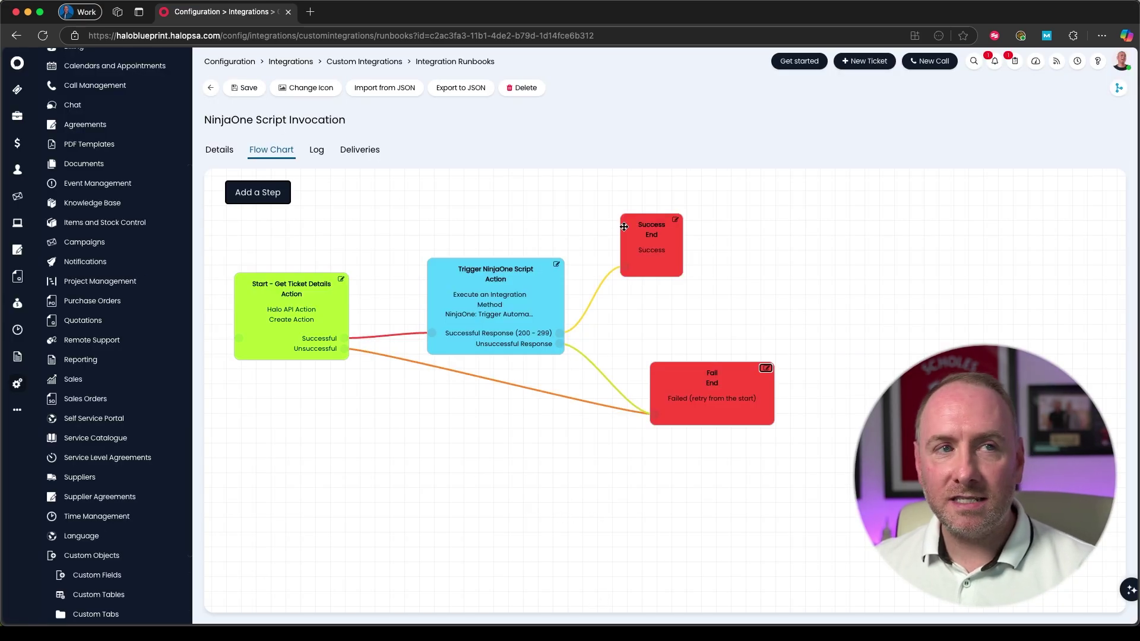